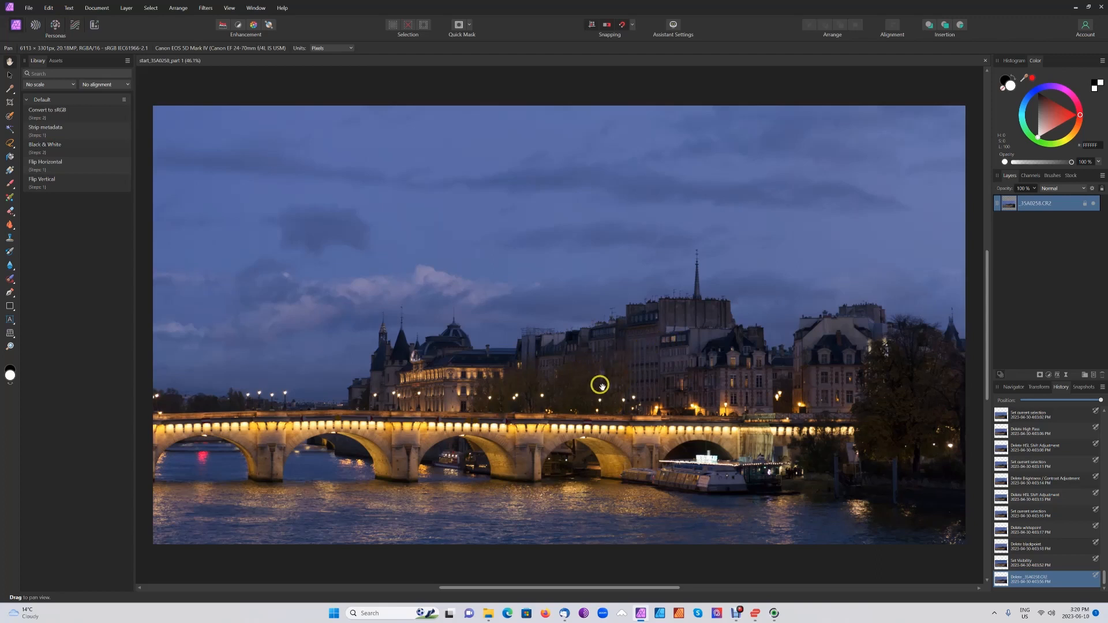
Duplicate the locked photo layer.
drag(607, 392, 677, 388)
right_click(1019, 205)
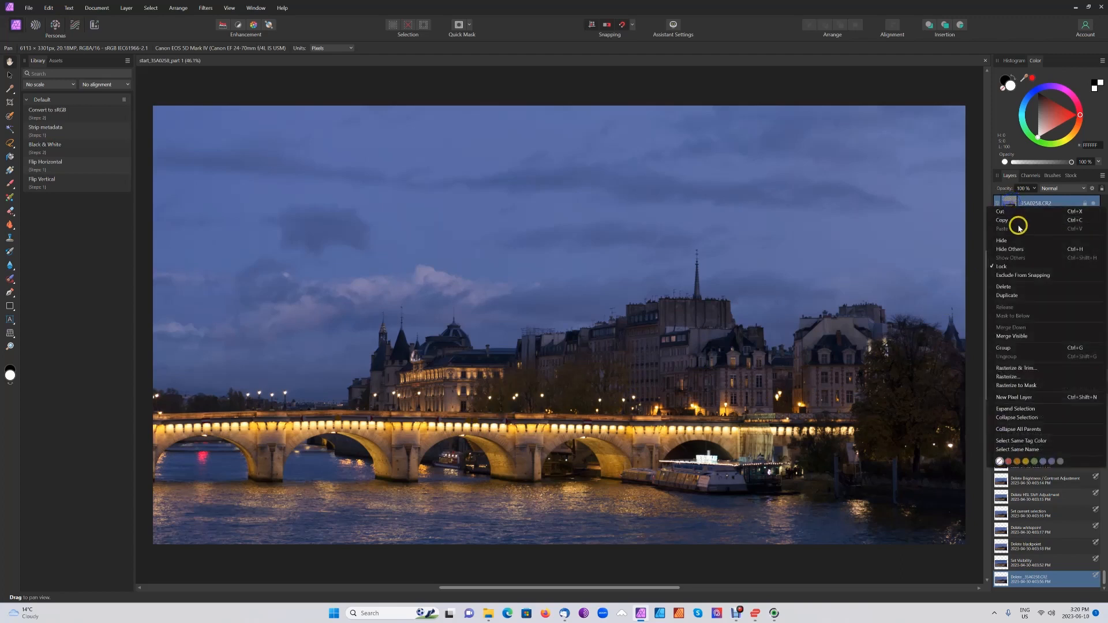
click(1013, 295)
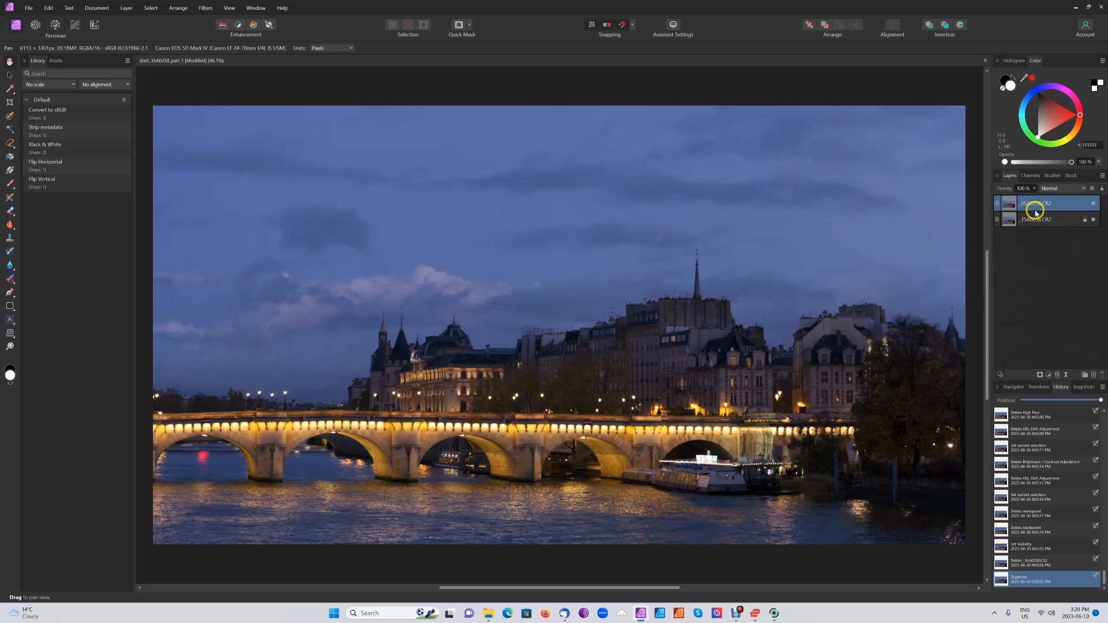
Add an HSL adjustment to the duplicated photo layer and set its Saturation Shift to 50%.
click(1049, 375)
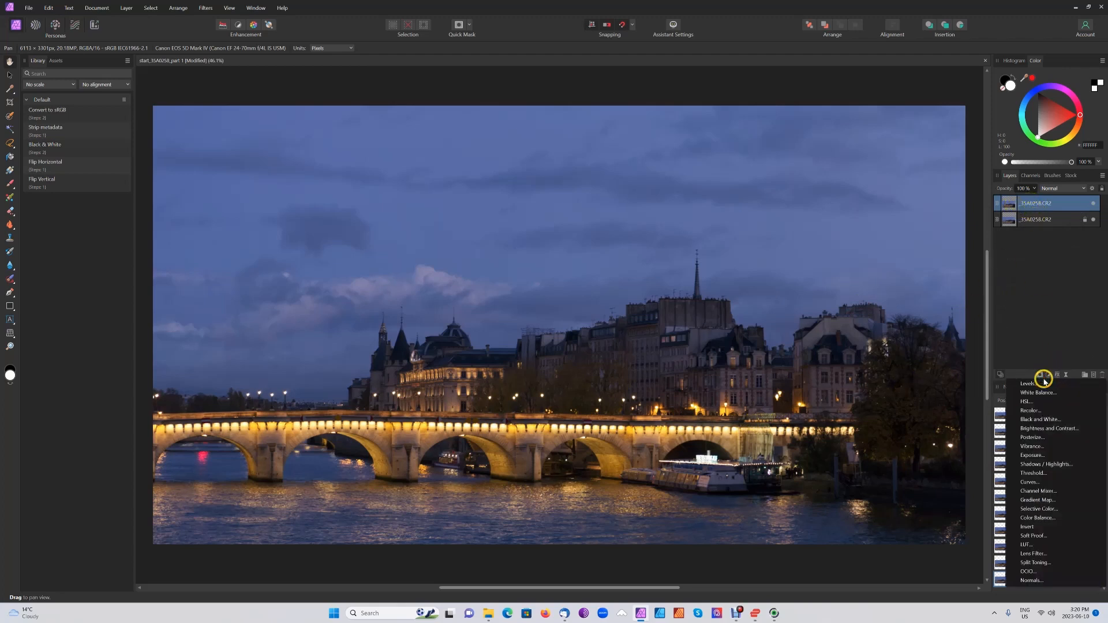
click(1032, 404)
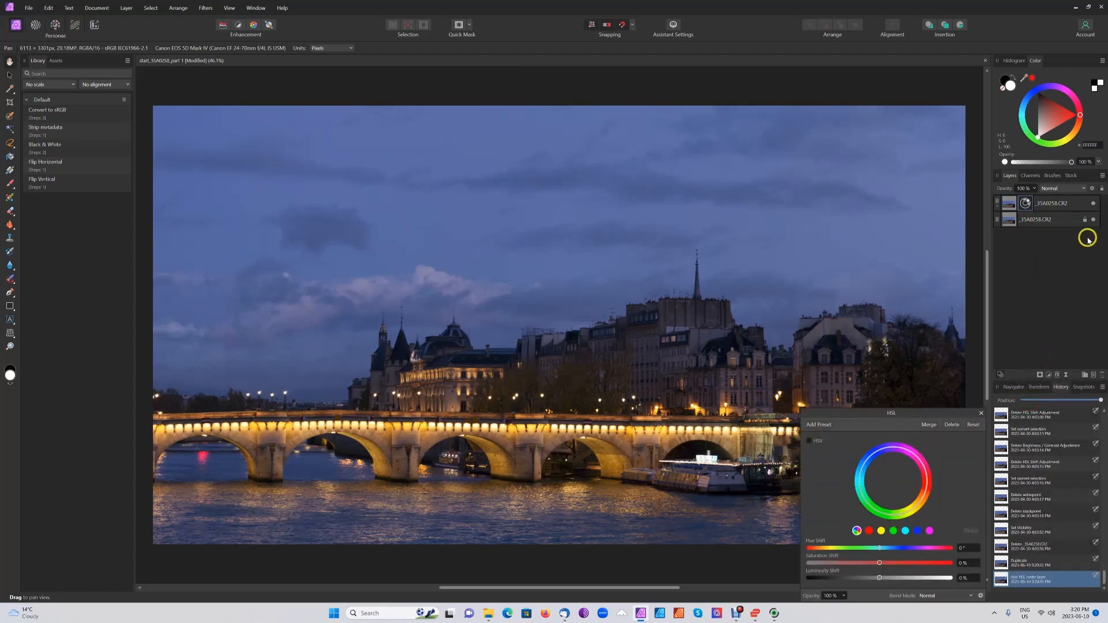
click(997, 204)
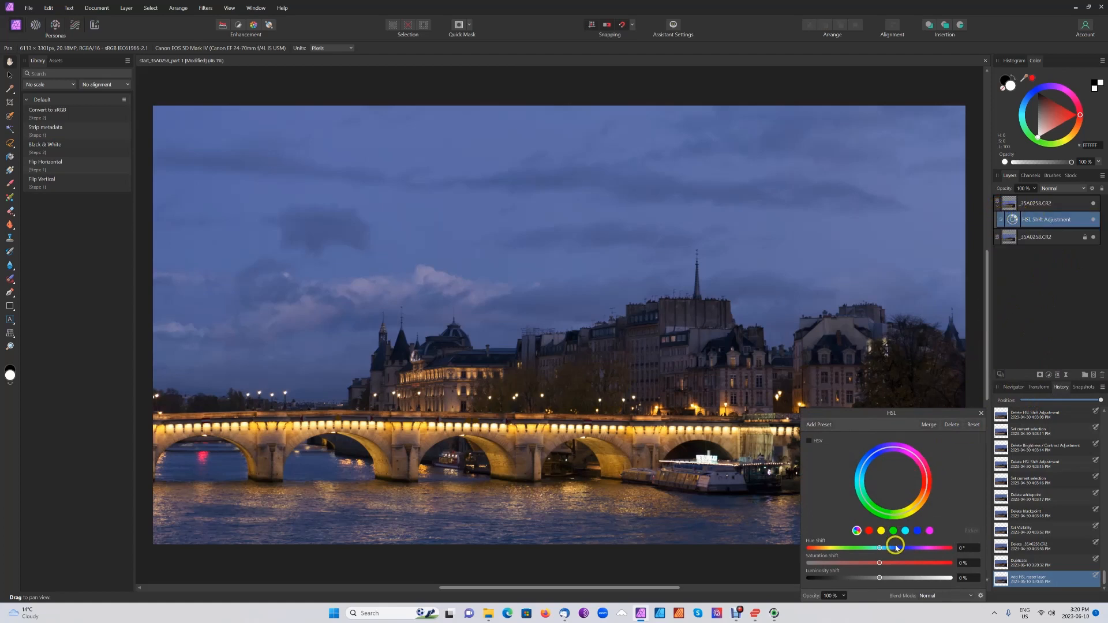
drag(880, 564, 904, 564)
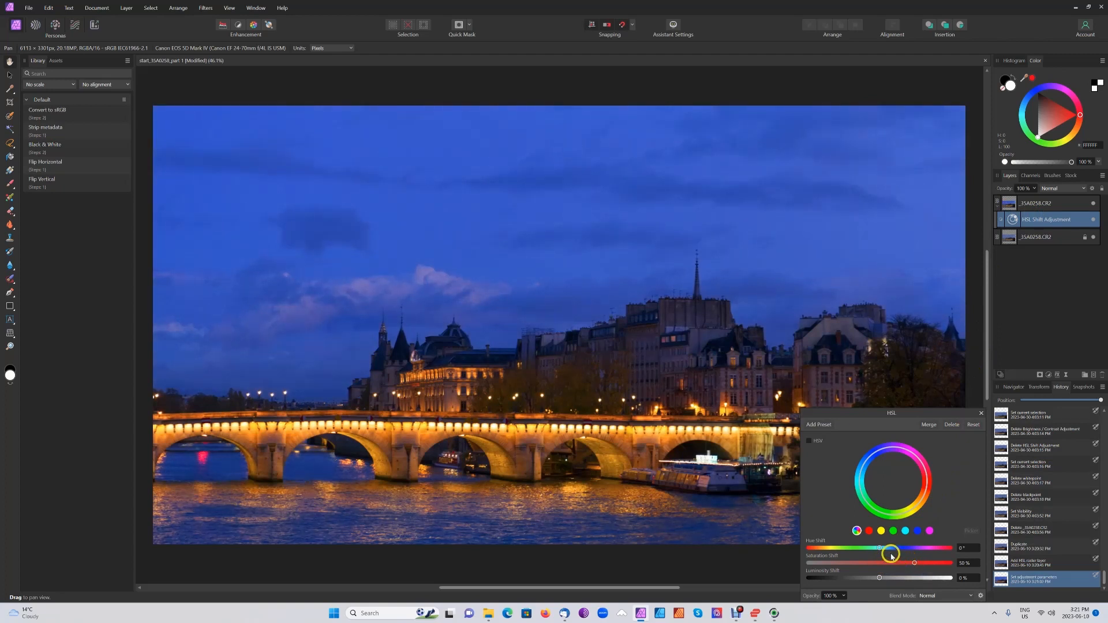
click(981, 413)
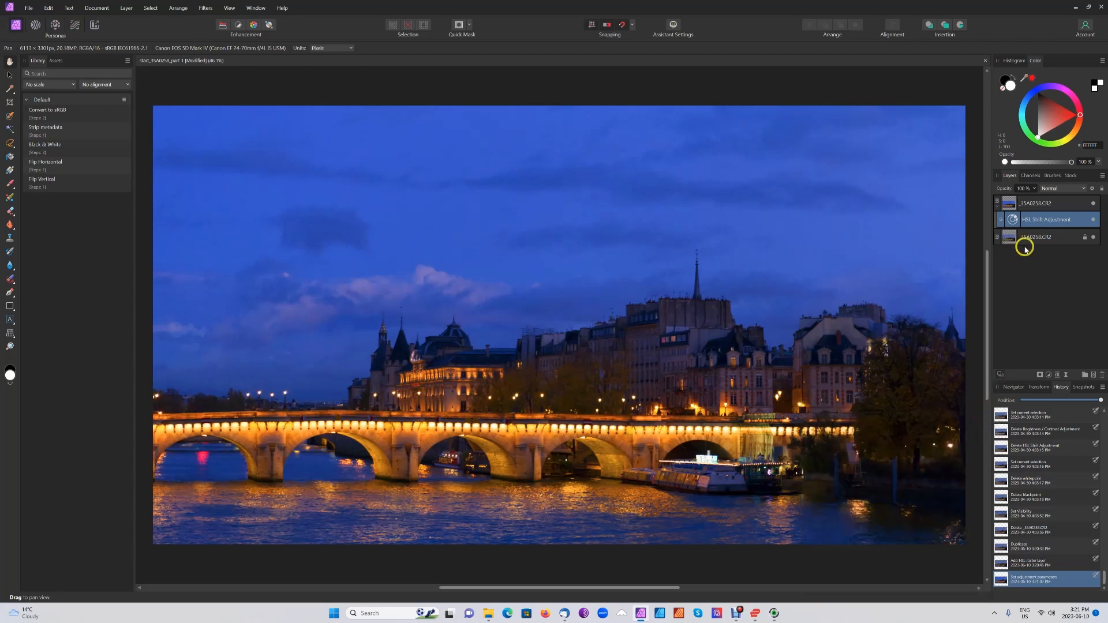
Toggle the HSL adjustment's visibility to compare, and invert the adjustment so its mask is filled with black.
click(1093, 220)
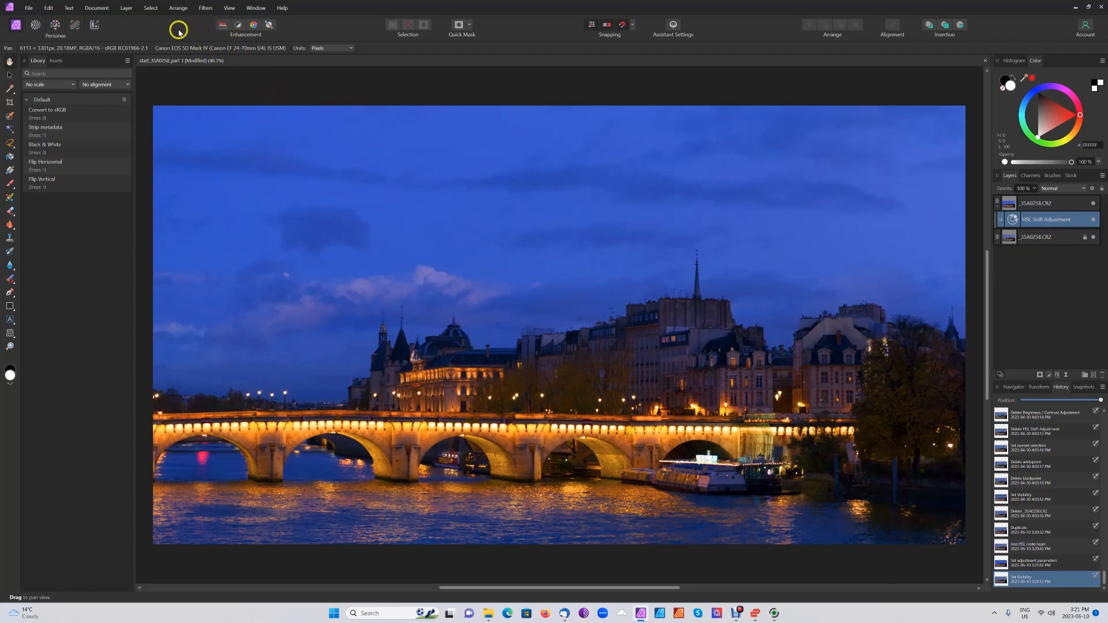
click(127, 8)
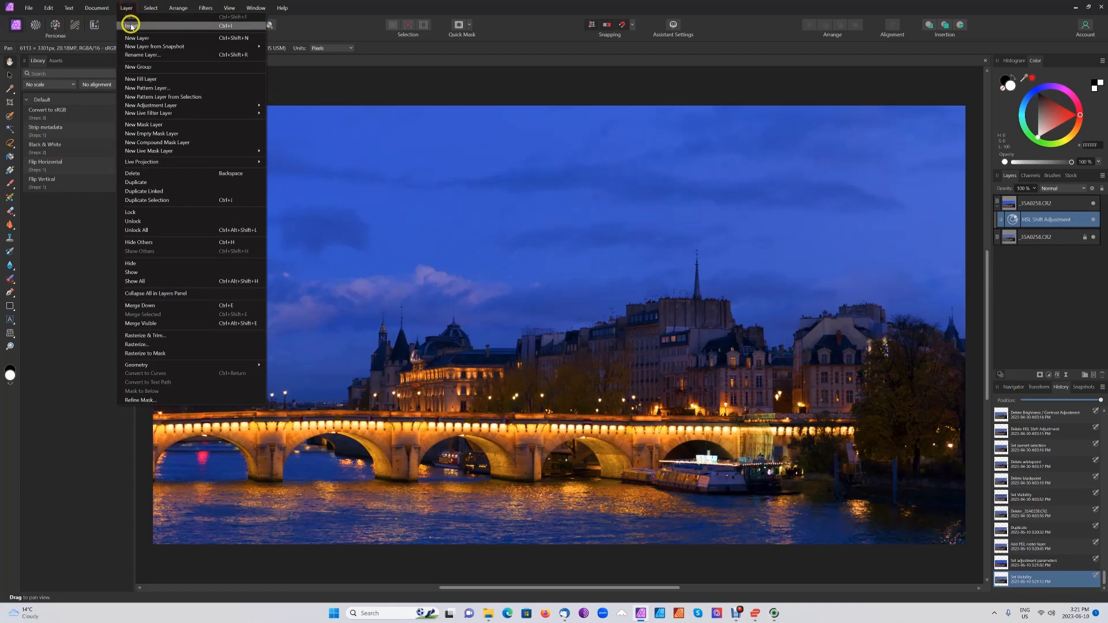
click(136, 26)
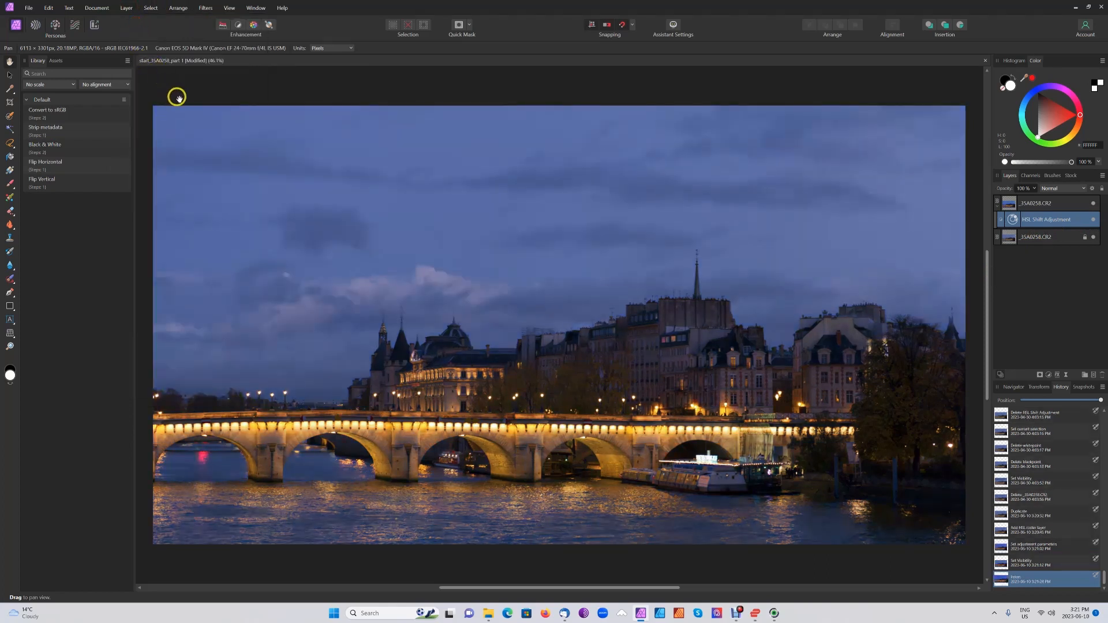
click(1093, 220)
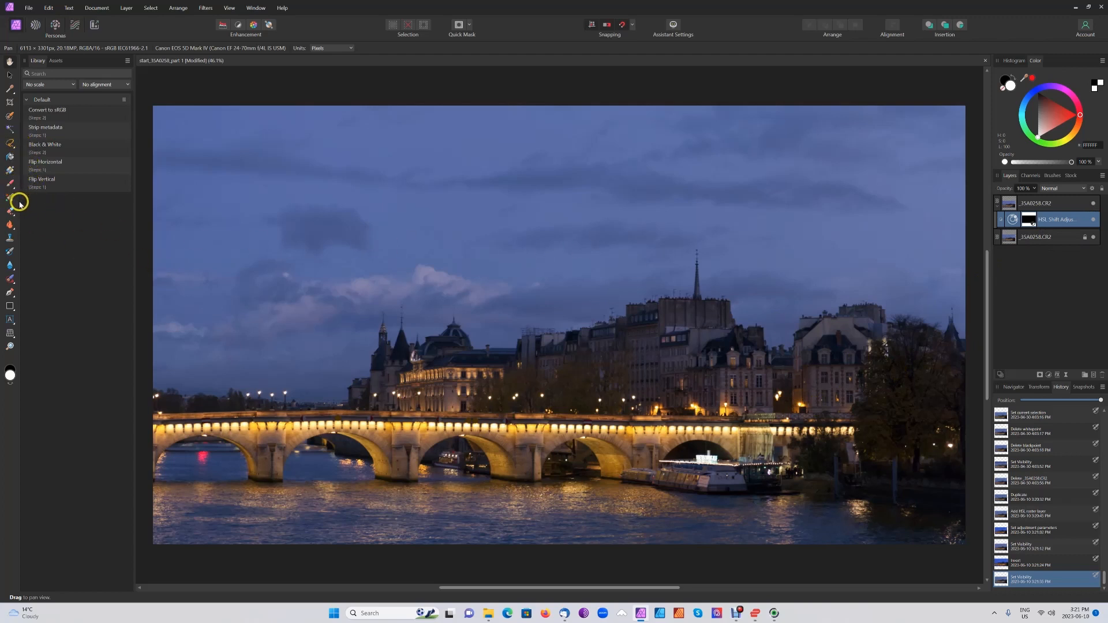
Paint white with the 245 px Paint Brush on the HSL mask over the lit facade behind the bridge.
click(9, 185)
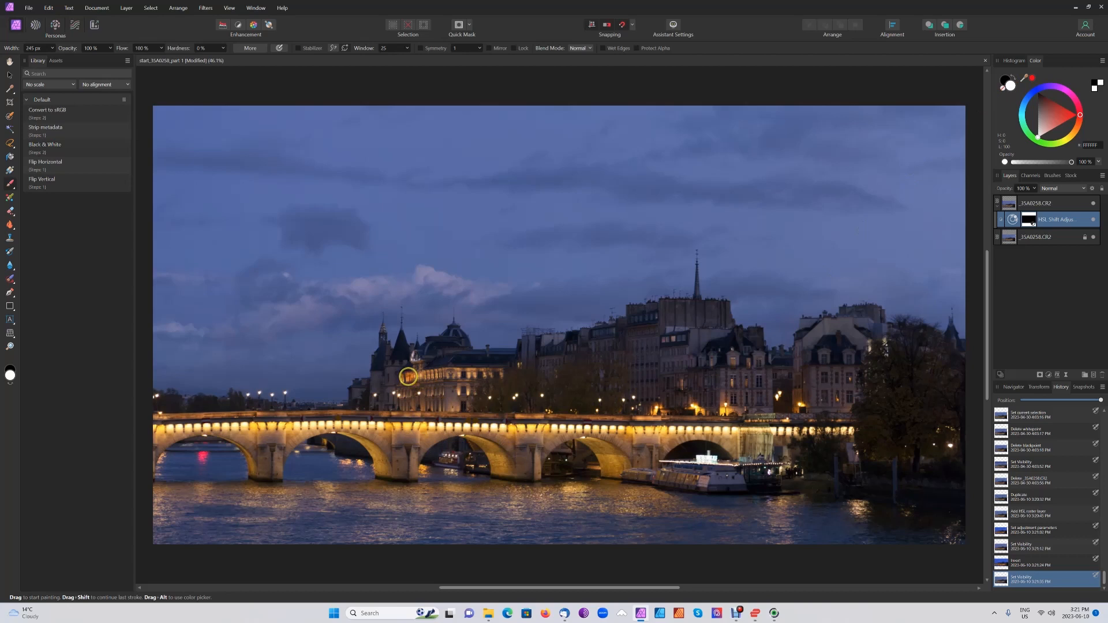
mouse_move(407, 377)
mouse_down()
mouse_move(495, 374)
mouse_move(408, 383)
mouse_up()
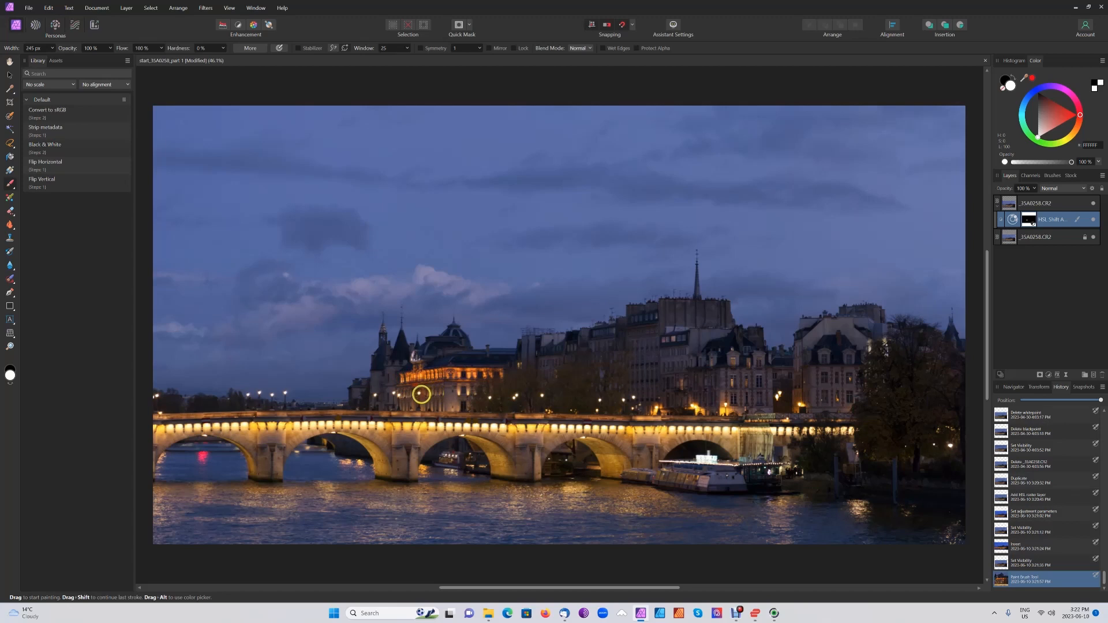
drag(402, 395, 438, 390)
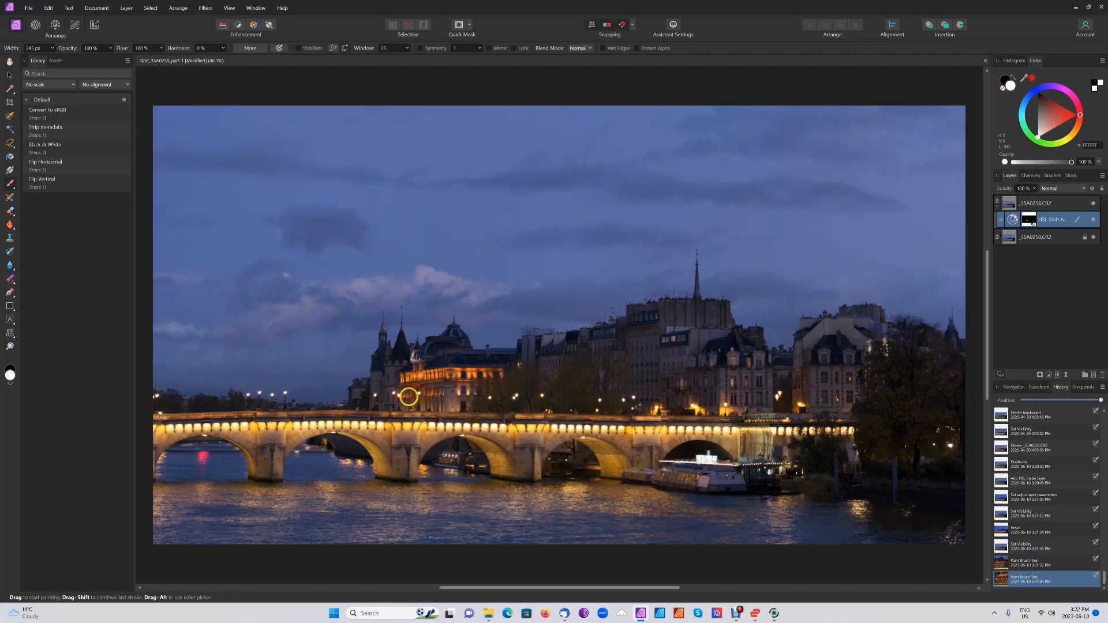
Paint white dabs on the HSL mask over the windows and street lights of the tall buildings beneath the spire.
click(664, 339)
click(673, 386)
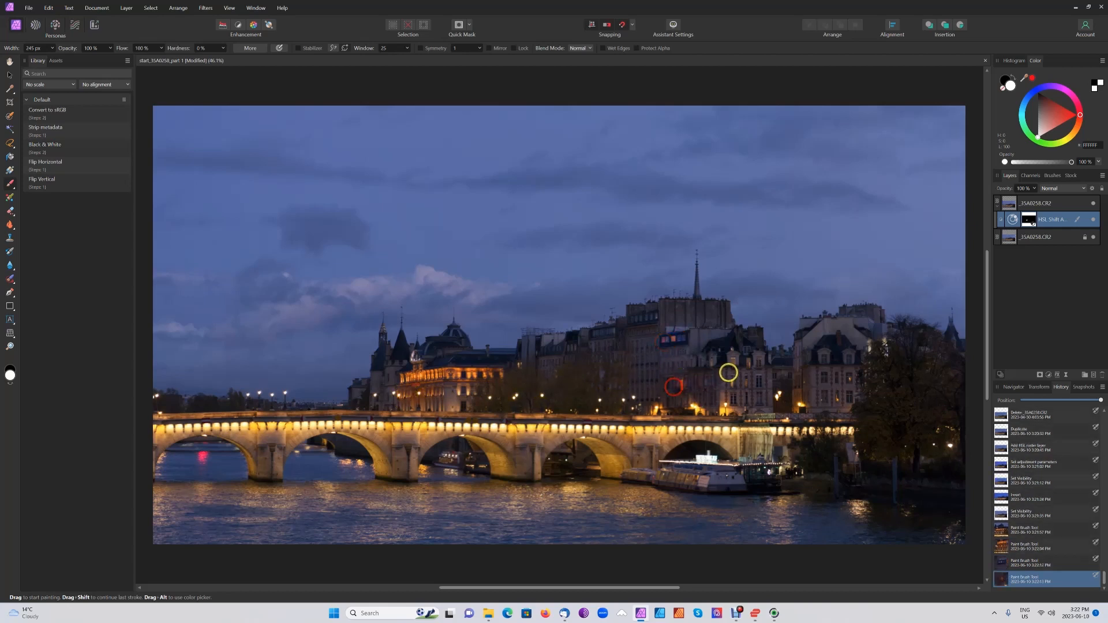
click(730, 359)
click(708, 362)
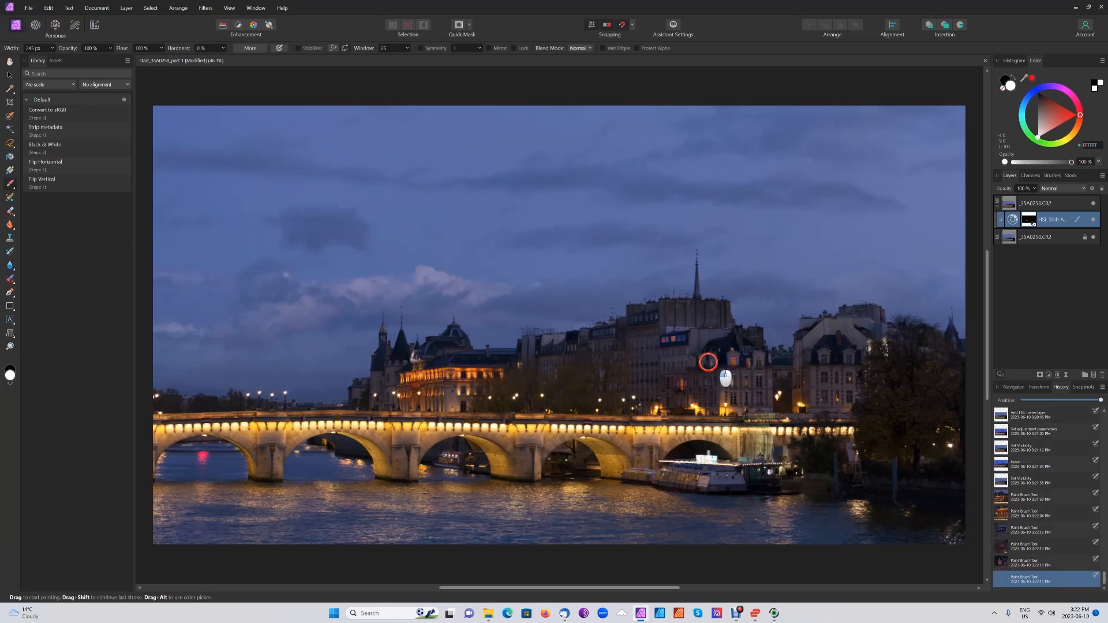
click(758, 369)
click(732, 383)
click(727, 408)
click(696, 409)
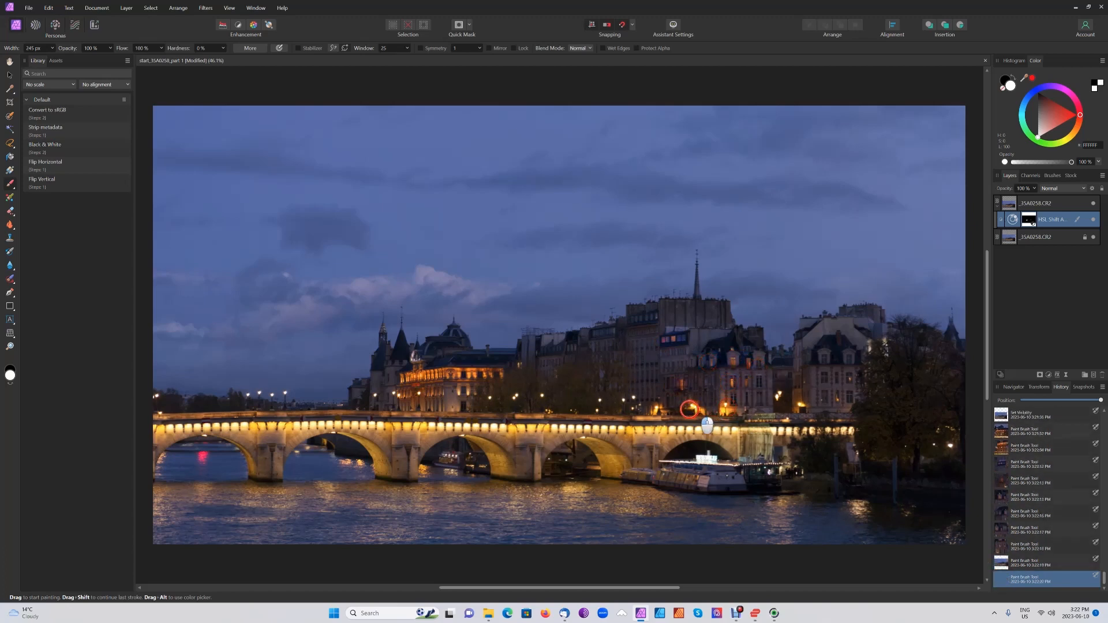
Dab white on the HSL mask over the lights above the bridge and the windows of the far-right buildings.
click(656, 411)
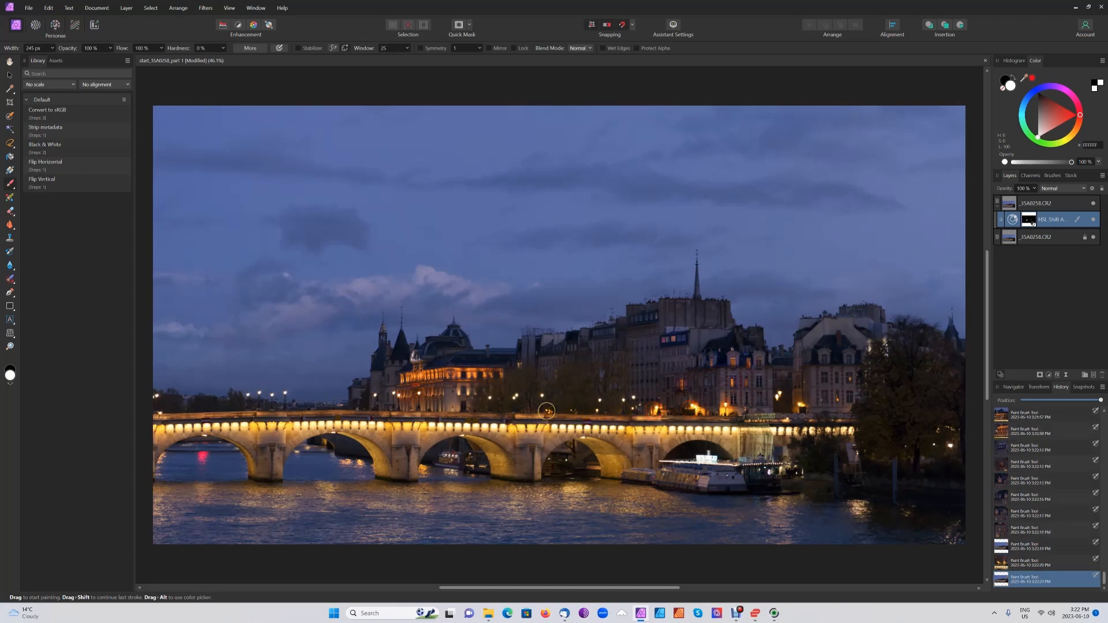
click(546, 411)
click(472, 407)
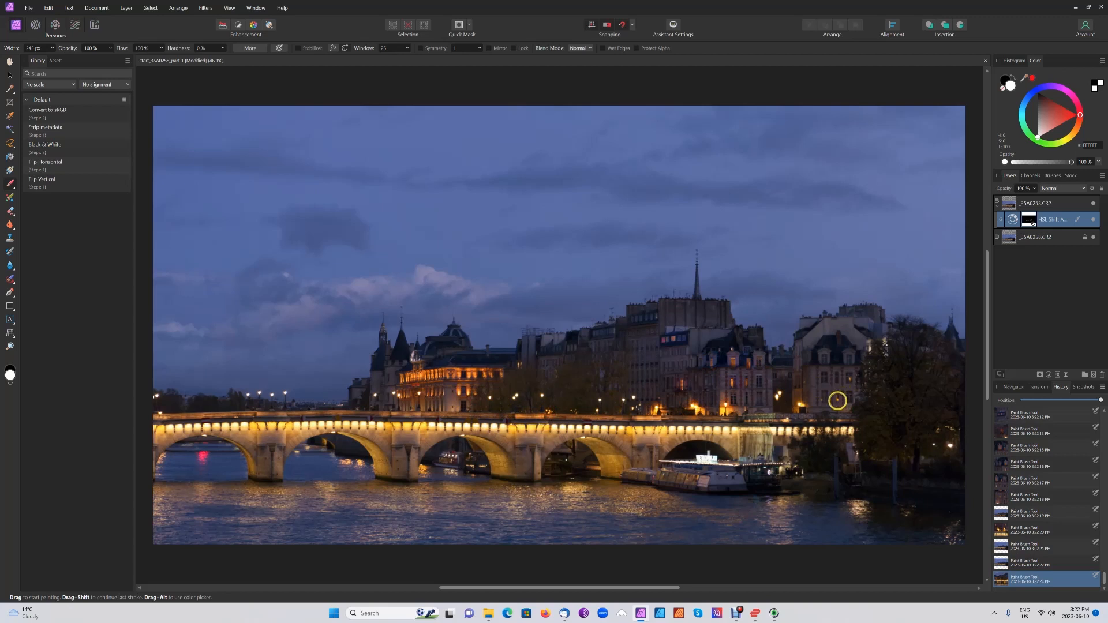
click(831, 398)
click(850, 377)
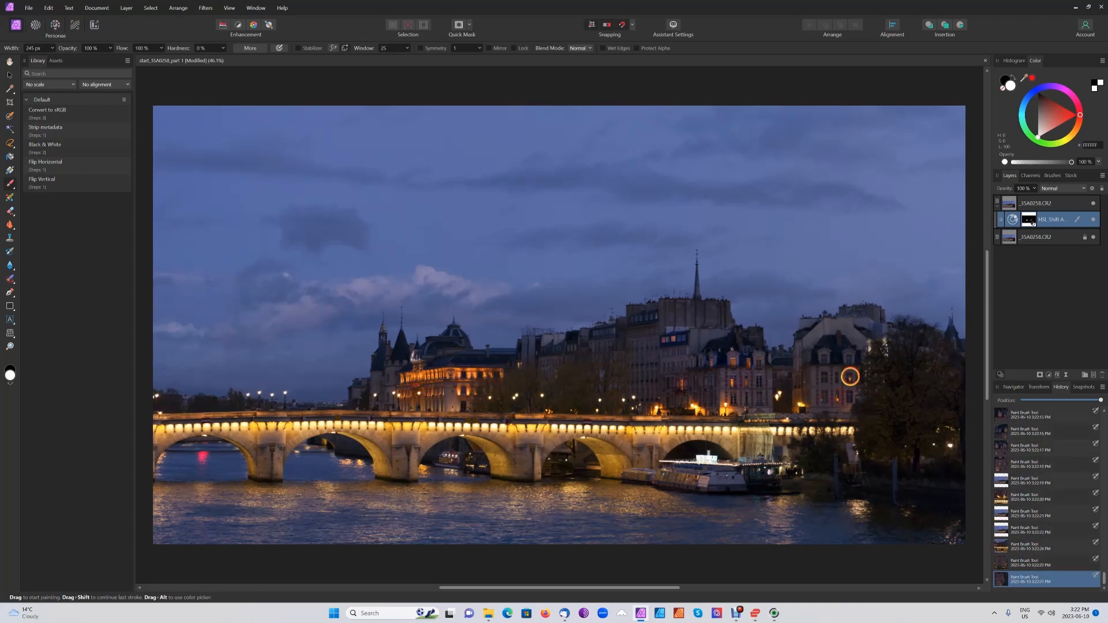
click(746, 398)
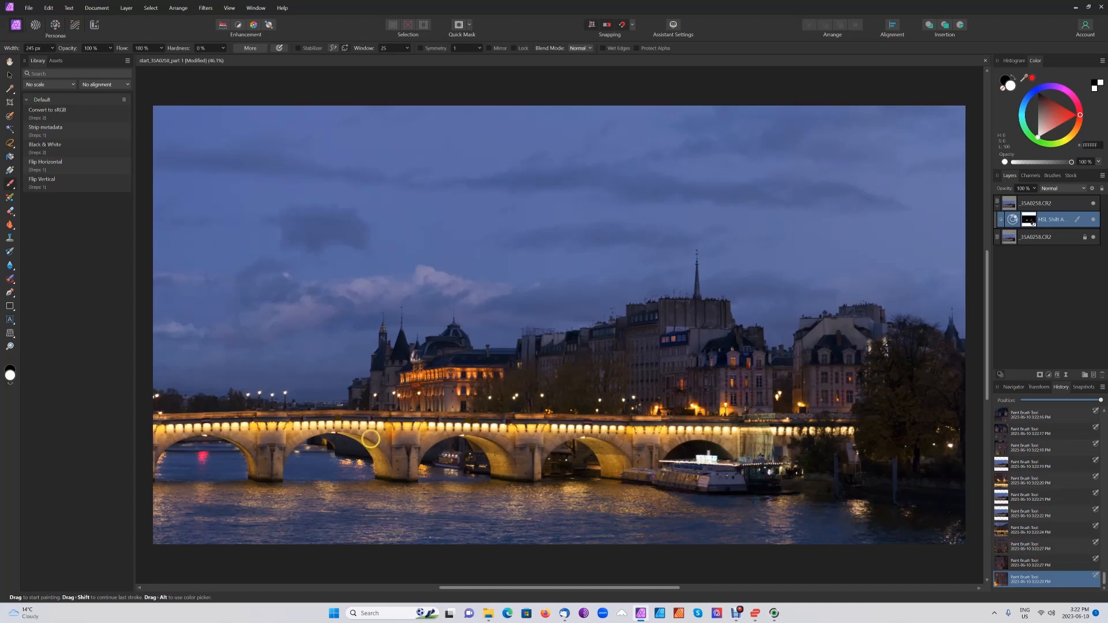
Paint white on the HSL mask along the illuminated upper part of the bridge and over the lit facade's corner turret.
mouse_move(160, 418)
mouse_down()
mouse_move(655, 420)
mouse_move(722, 434)
mouse_move(674, 421)
mouse_move(786, 417)
mouse_move(854, 433)
mouse_move(154, 427)
mouse_up()
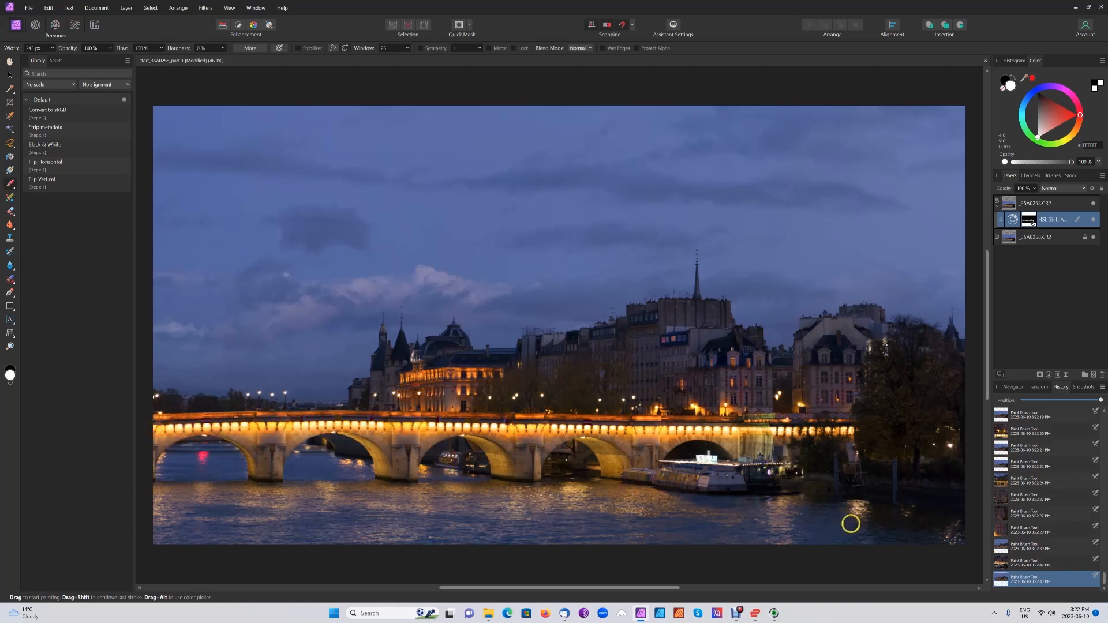
mouse_move(416, 357)
mouse_down()
mouse_move(424, 368)
mouse_move(410, 375)
mouse_up()
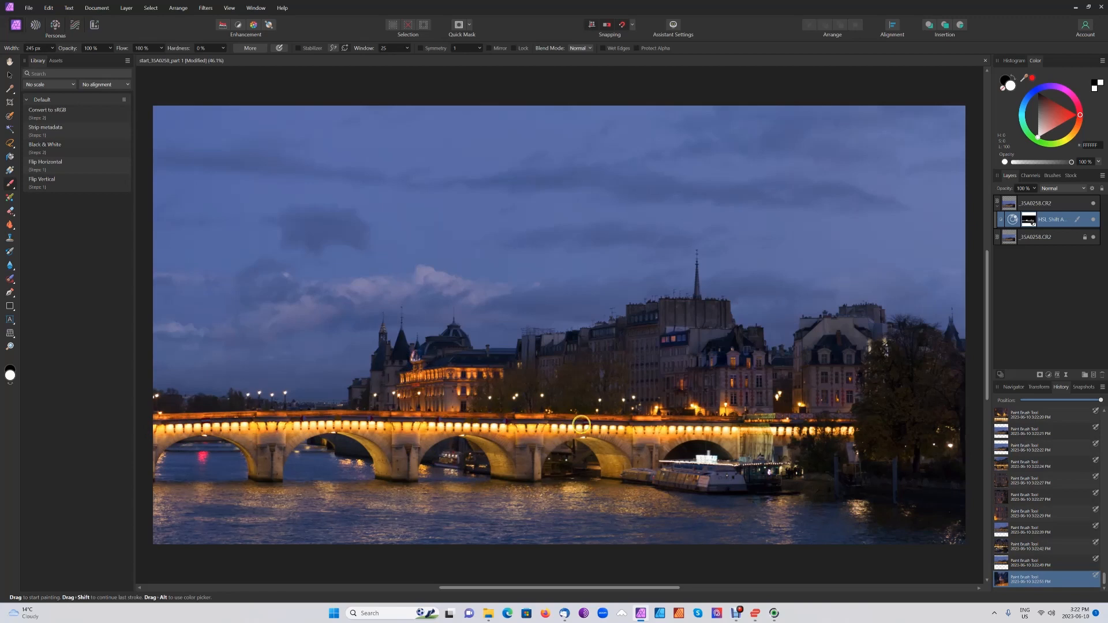
Paint white on the HSL mask over the central rooftops and paint the excess out again with black.
mouse_move(650, 306)
mouse_down()
mouse_move(635, 320)
mouse_move(660, 320)
mouse_move(553, 353)
mouse_up()
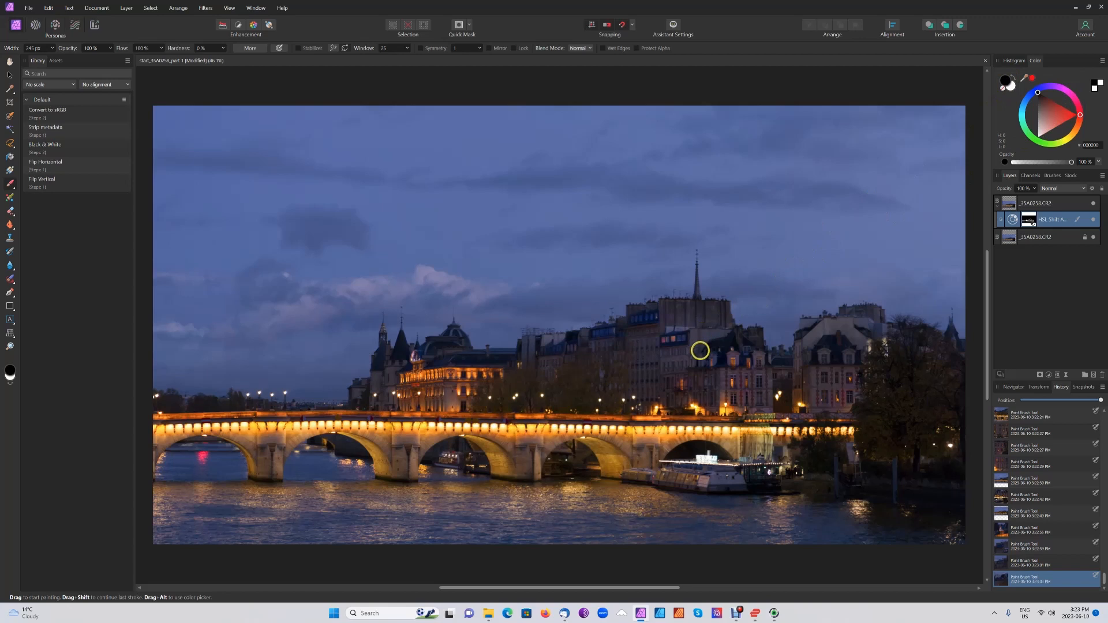
click(648, 314)
mouse_move(616, 327)
mouse_down()
mouse_move(544, 349)
mouse_move(645, 317)
mouse_up()
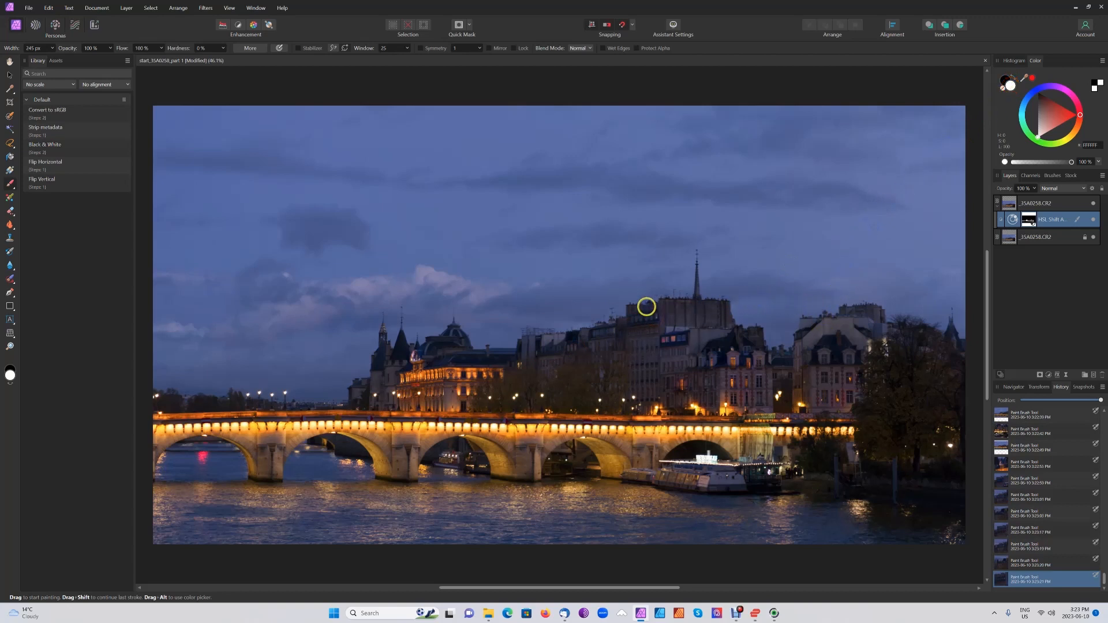
Load the HSL mask as a selection to check the painted areas, and deselect it.
ctrl+click(1029, 222)
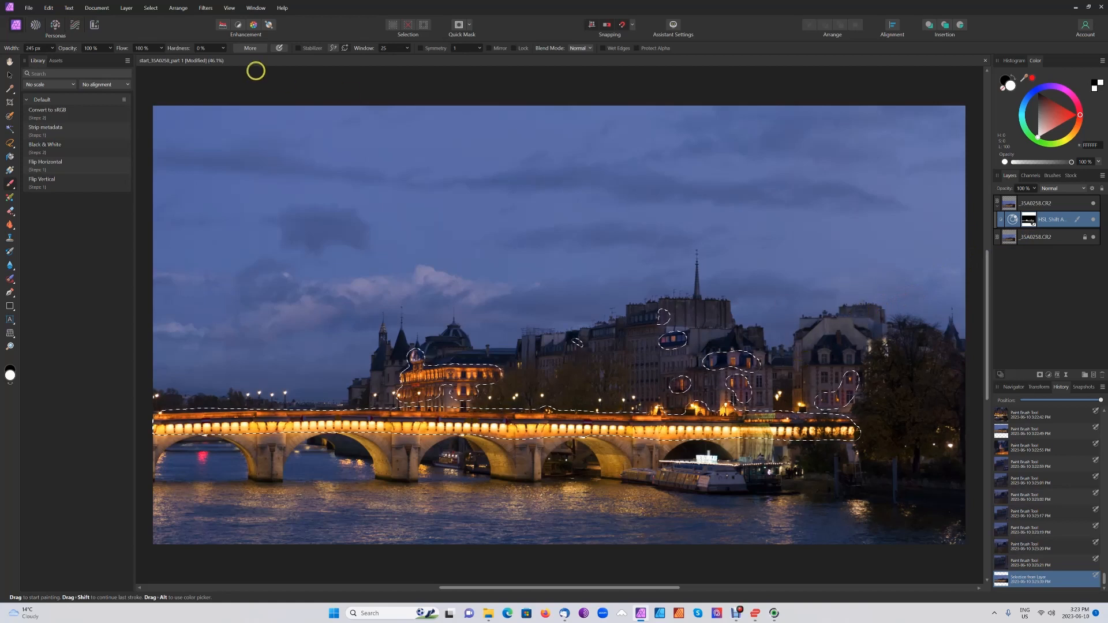
click(153, 11)
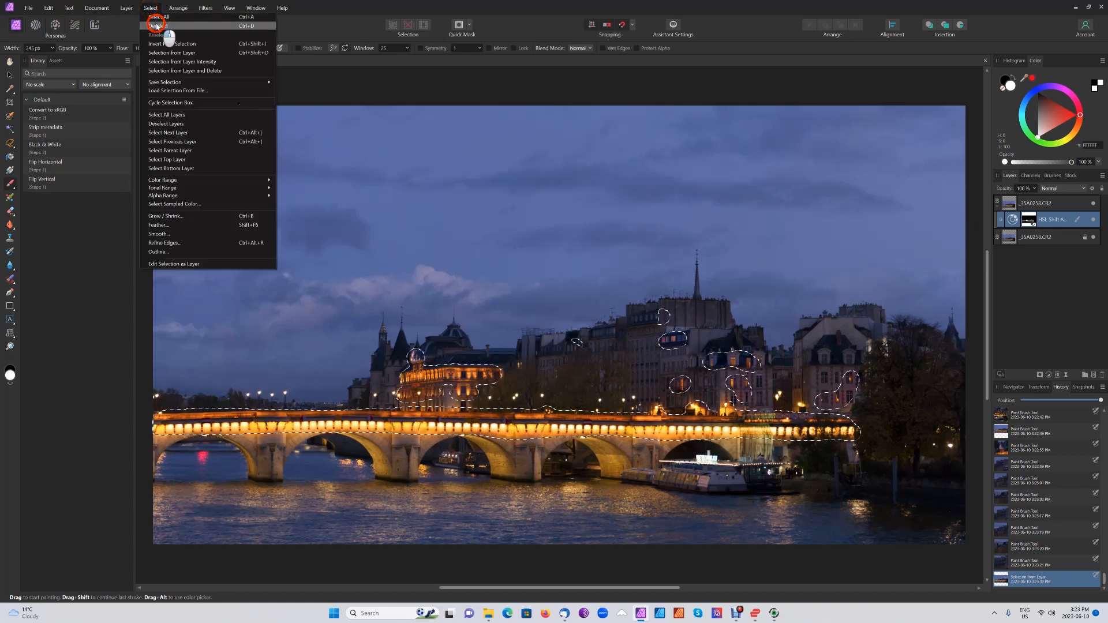
click(155, 24)
Paint white on the HSL mask over the lights under the bridge arches and over the moored boats.
mouse_move(588, 460)
mouse_down()
mouse_move(554, 464)
mouse_move(597, 468)
mouse_move(462, 451)
mouse_move(437, 459)
mouse_move(463, 457)
mouse_up()
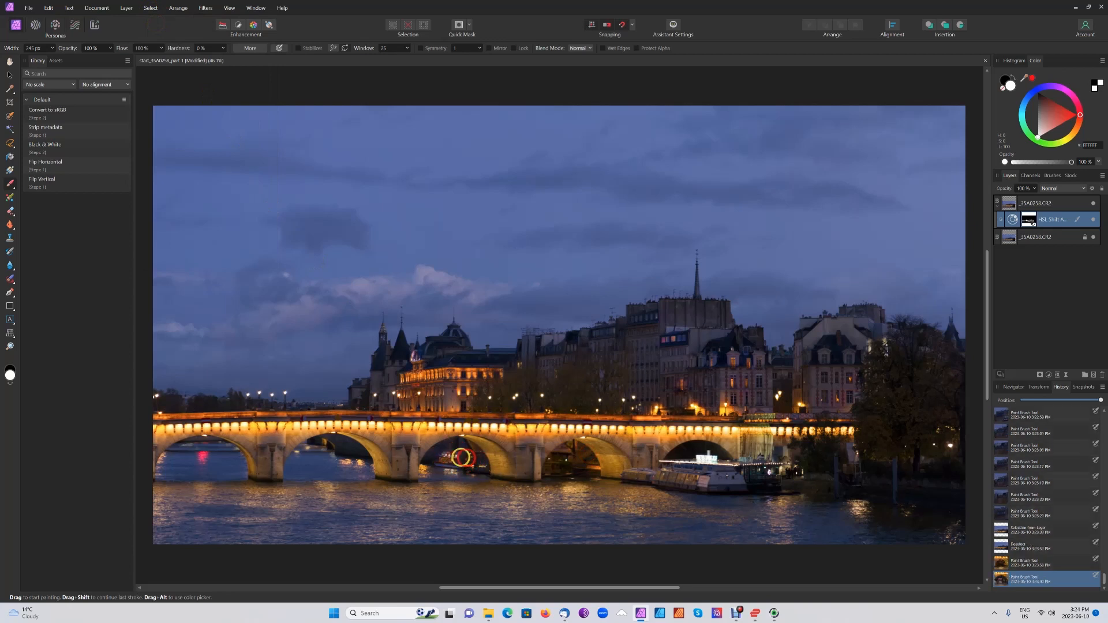
drag(376, 475, 348, 469)
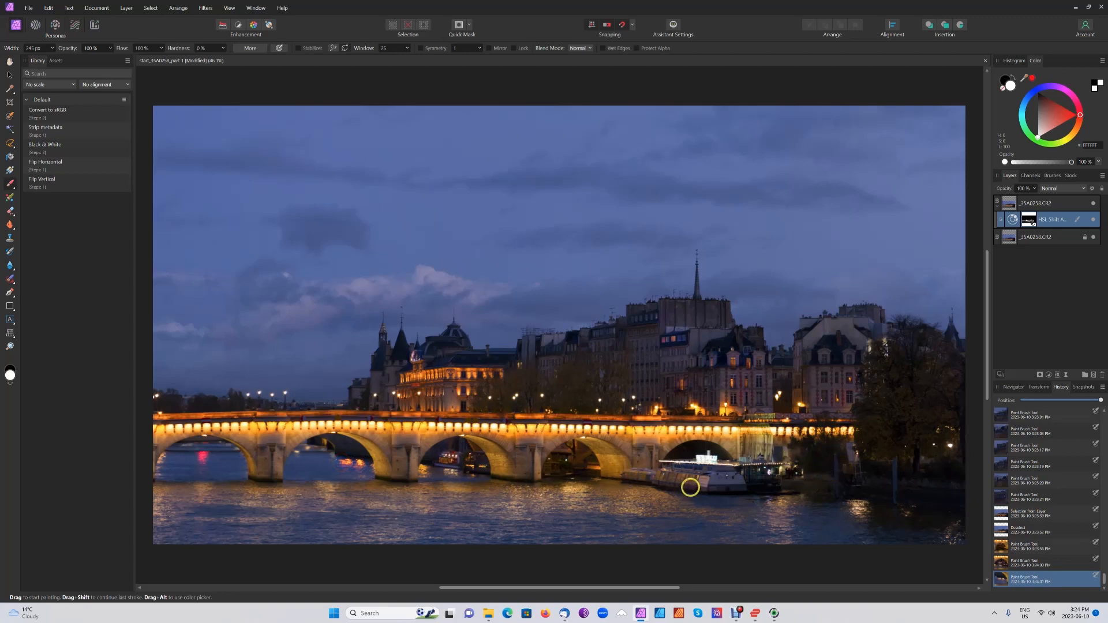
drag(705, 482, 631, 470)
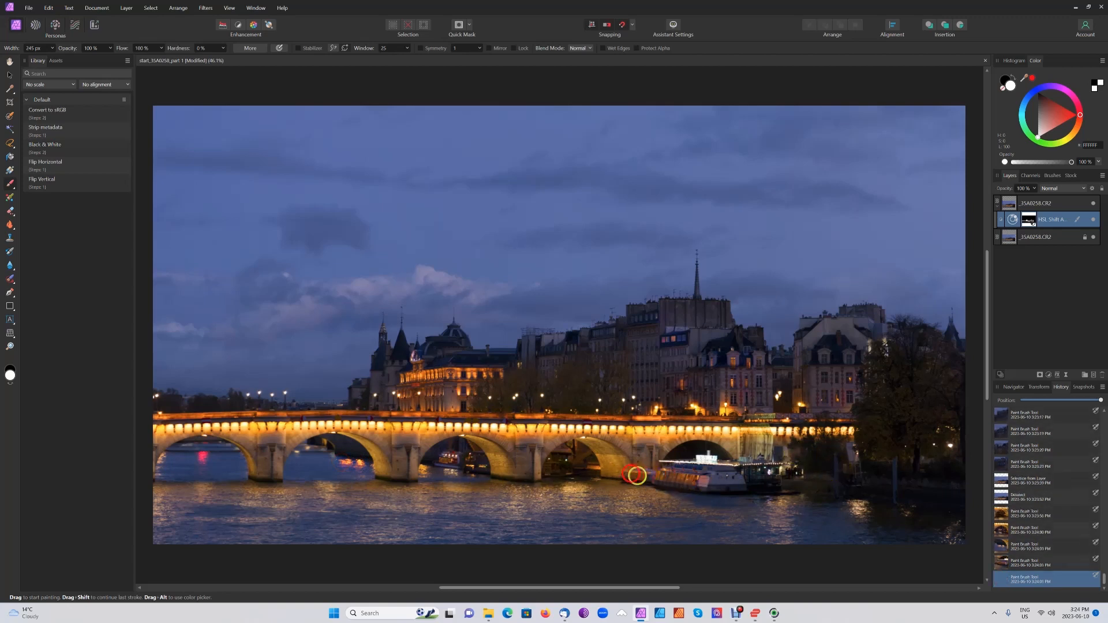
mouse_move(788, 482)
mouse_down()
mouse_move(798, 472)
mouse_move(807, 481)
mouse_up()
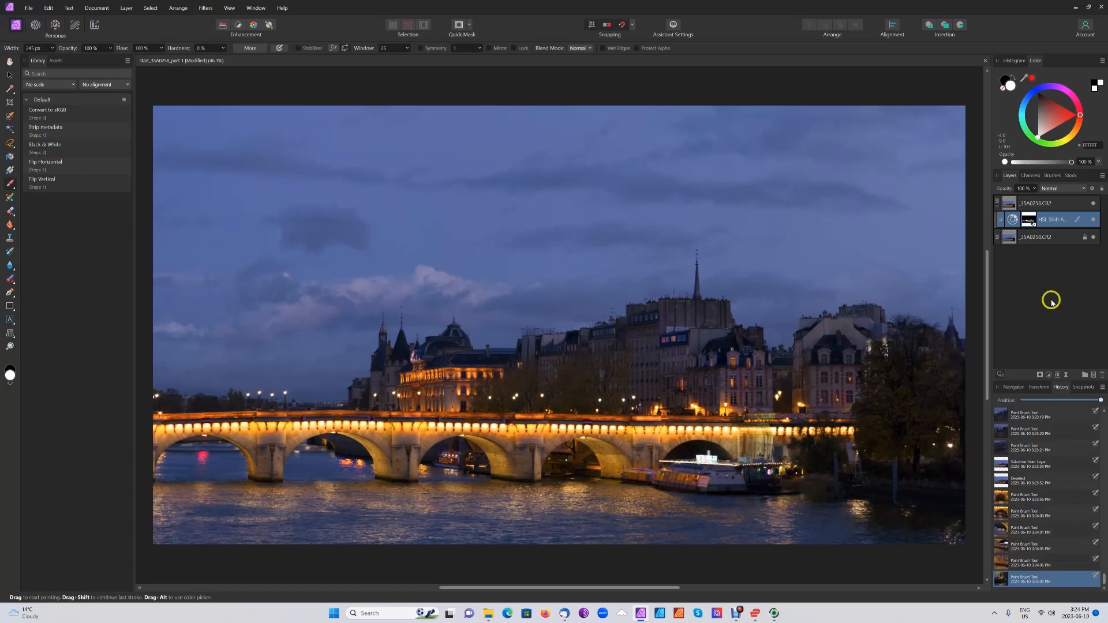
Load the HSL mask as a selection and invert the pixel selection to cover the unpainted areas.
ctrl+click(1027, 222)
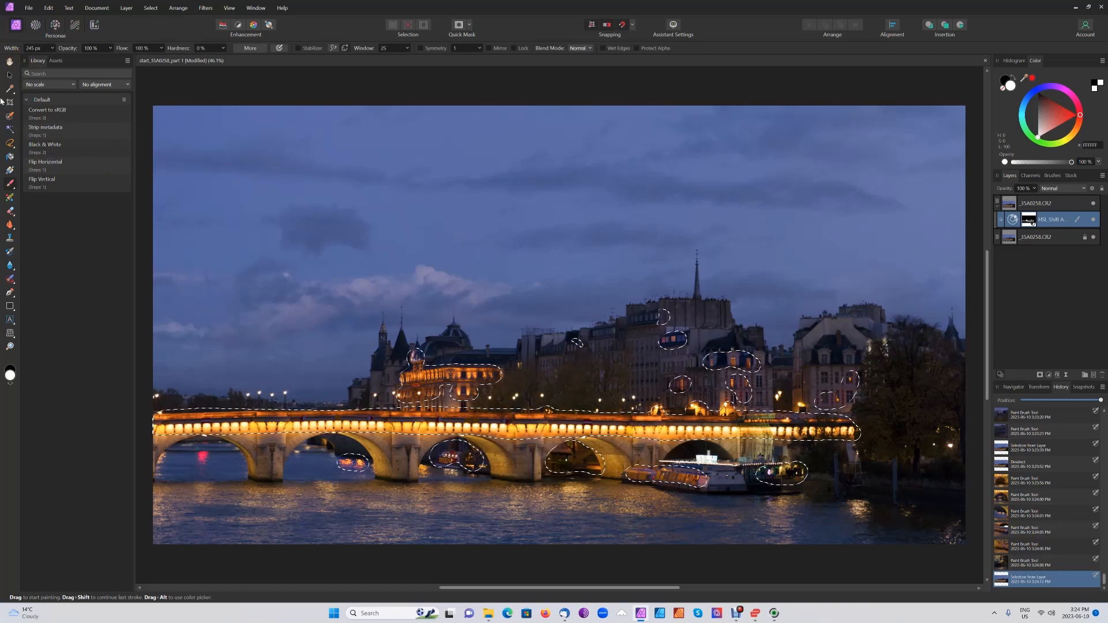
click(9, 64)
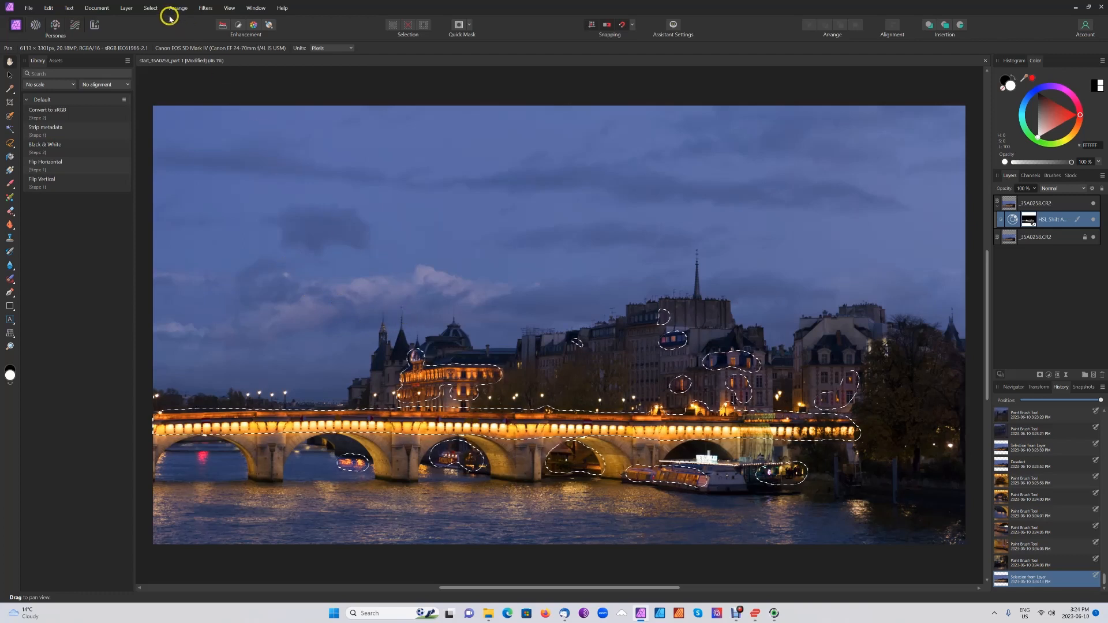
click(151, 8)
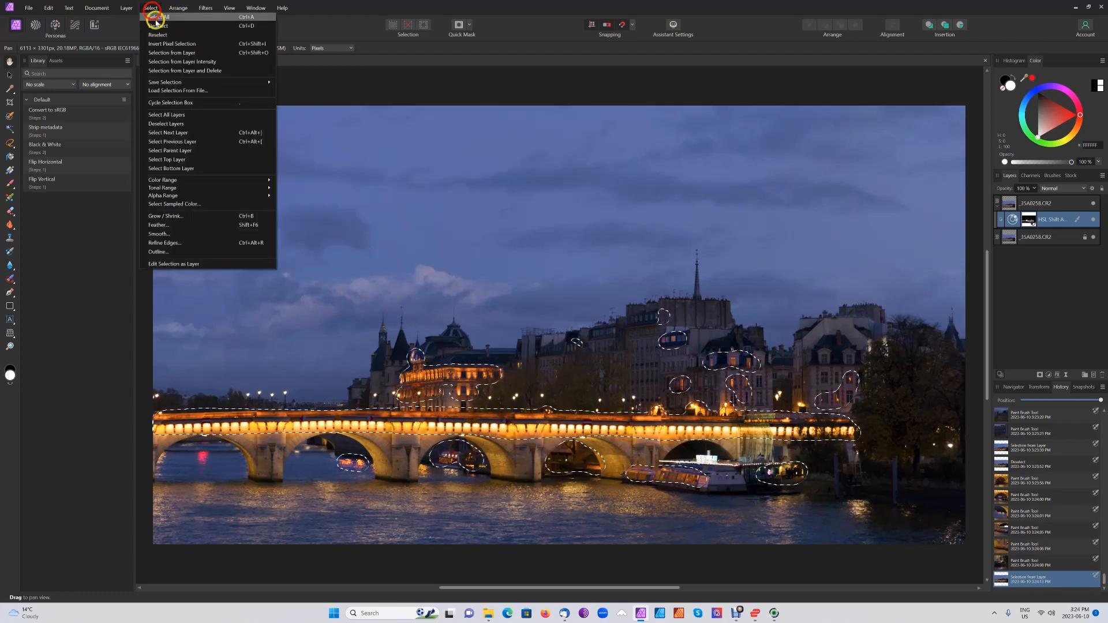
click(165, 43)
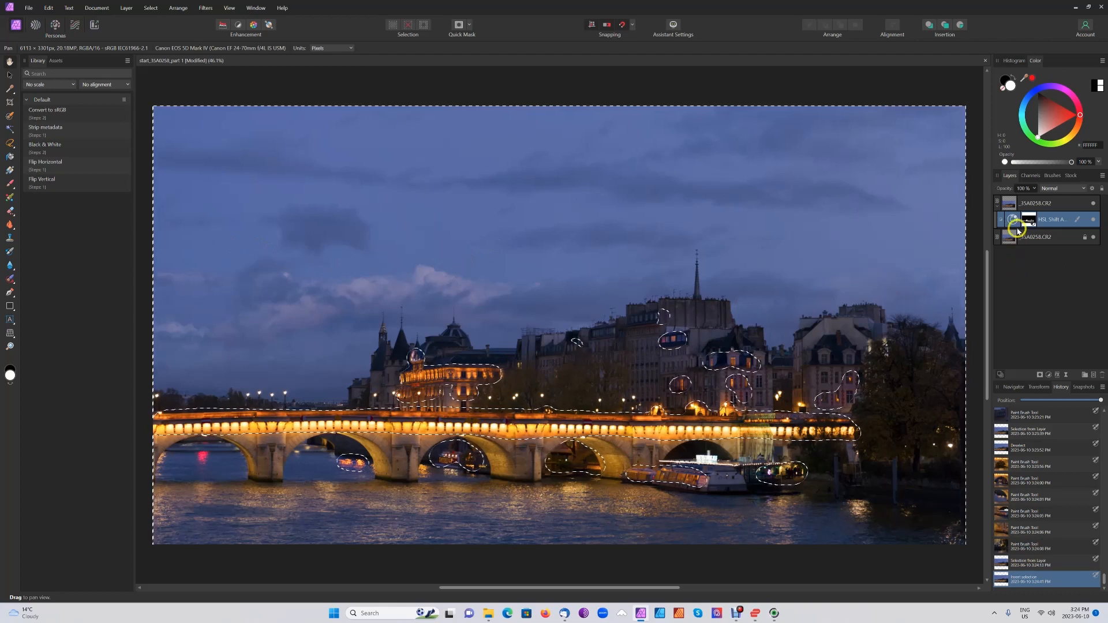
Add a second HSL adjustment to the top photo layer using the inverted selection, set its saturation shift to 23%, and deselect.
click(1014, 207)
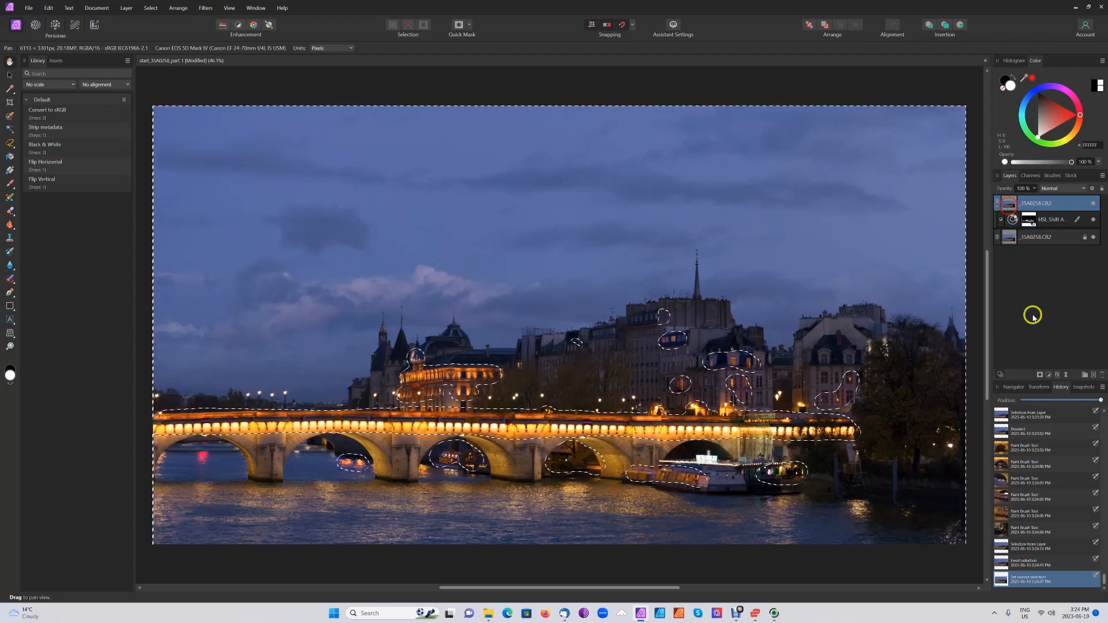
click(1049, 375)
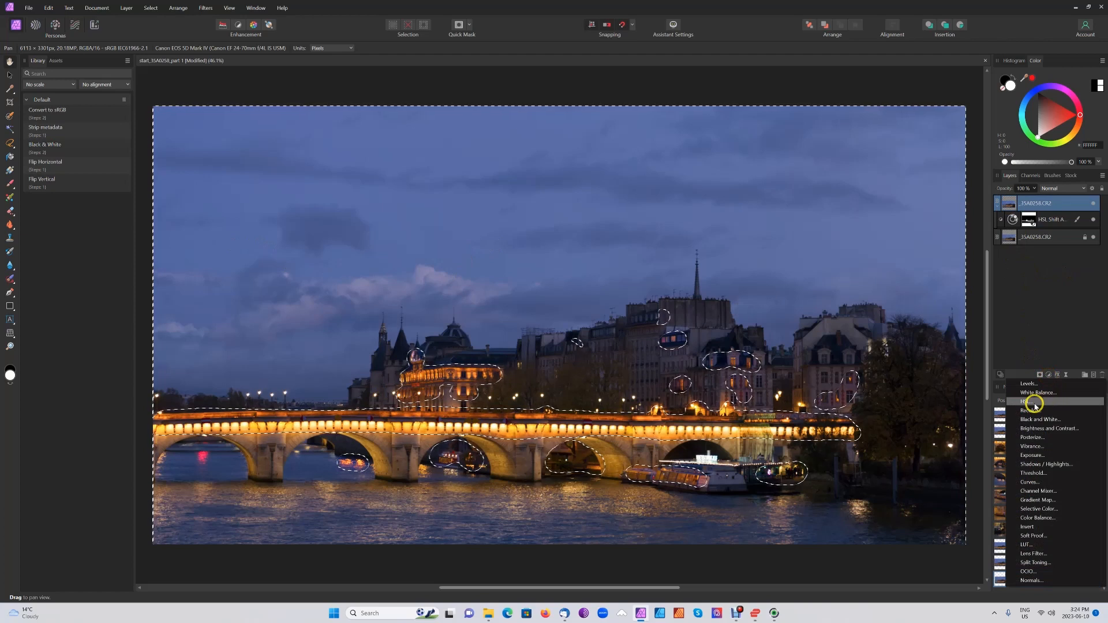
click(1025, 401)
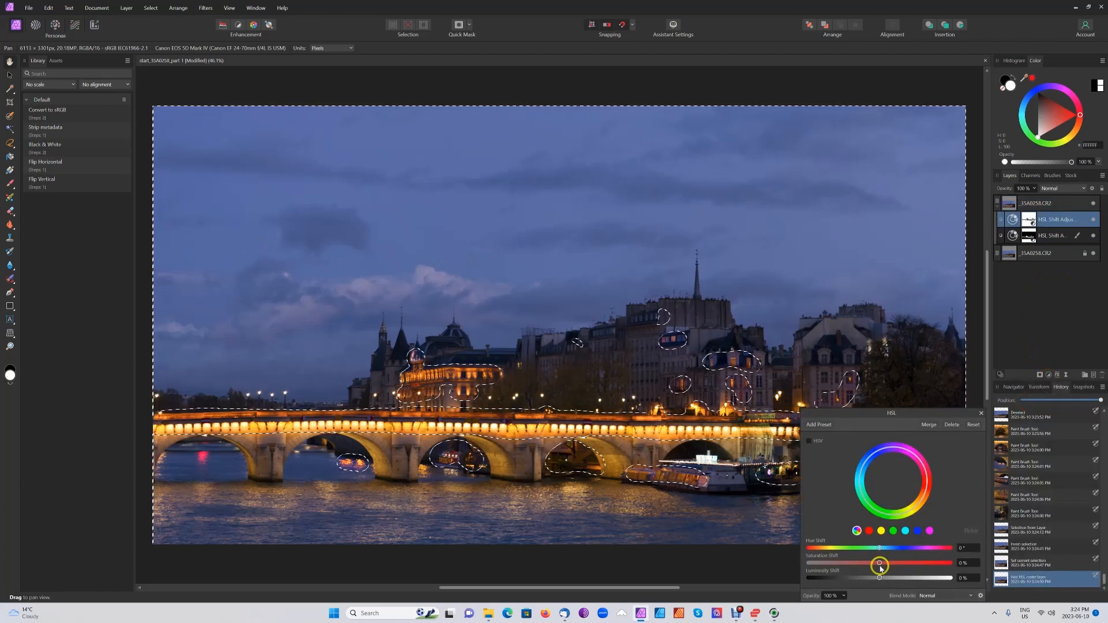
drag(879, 564, 891, 566)
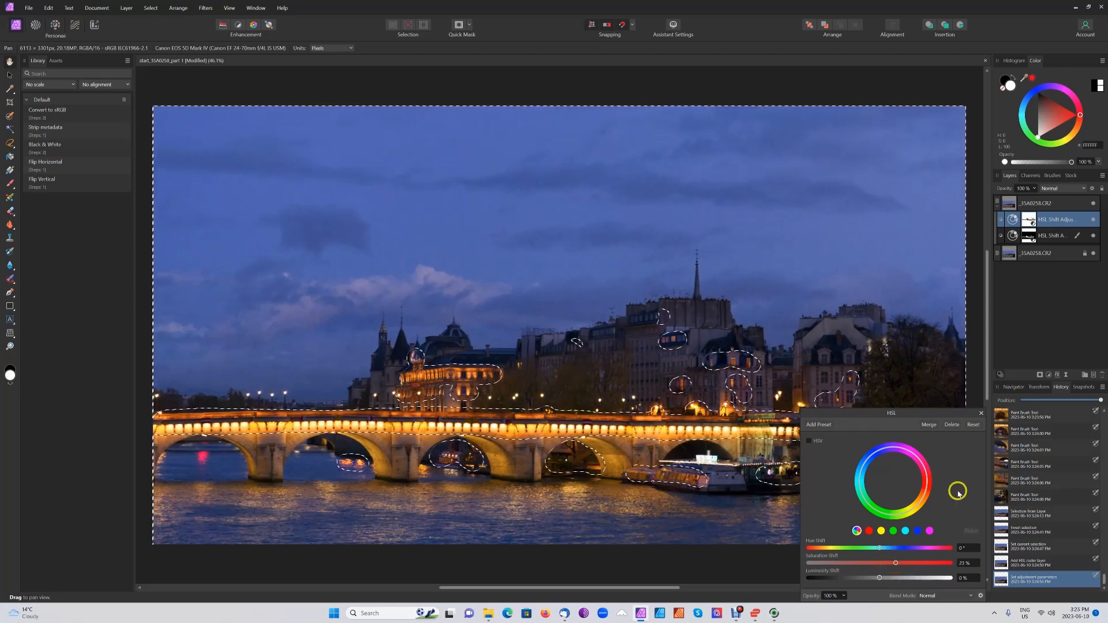
click(982, 414)
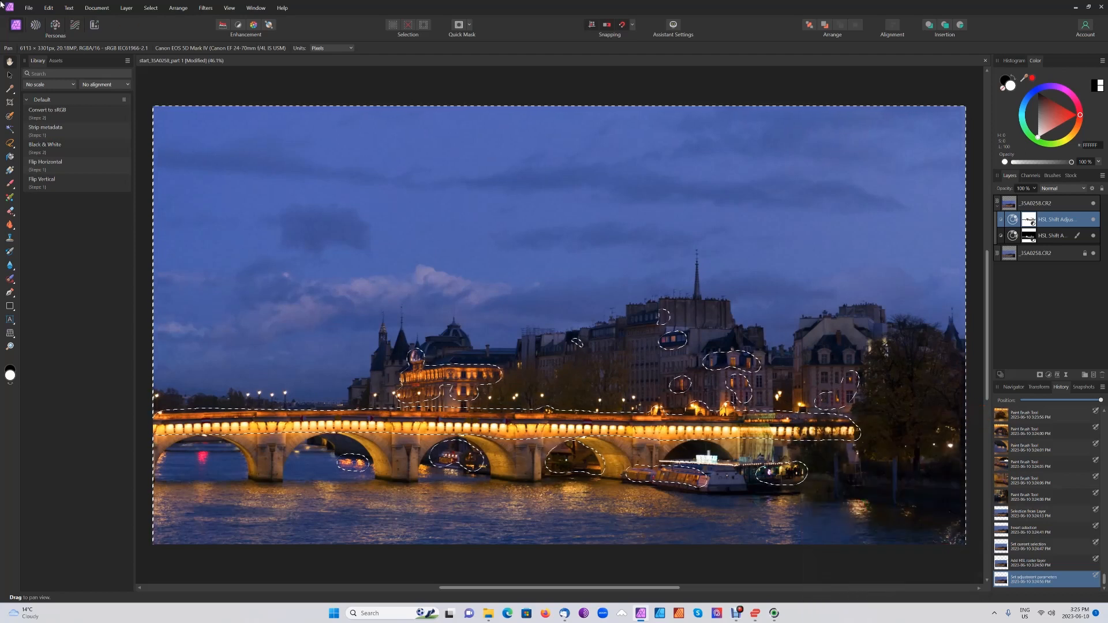
click(151, 8)
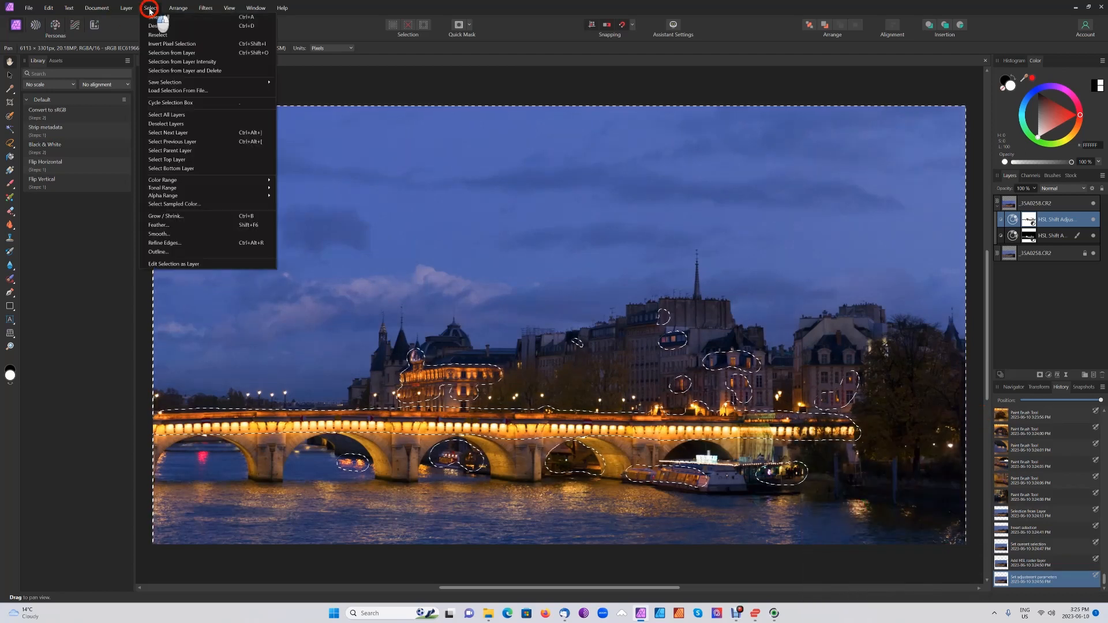
click(159, 26)
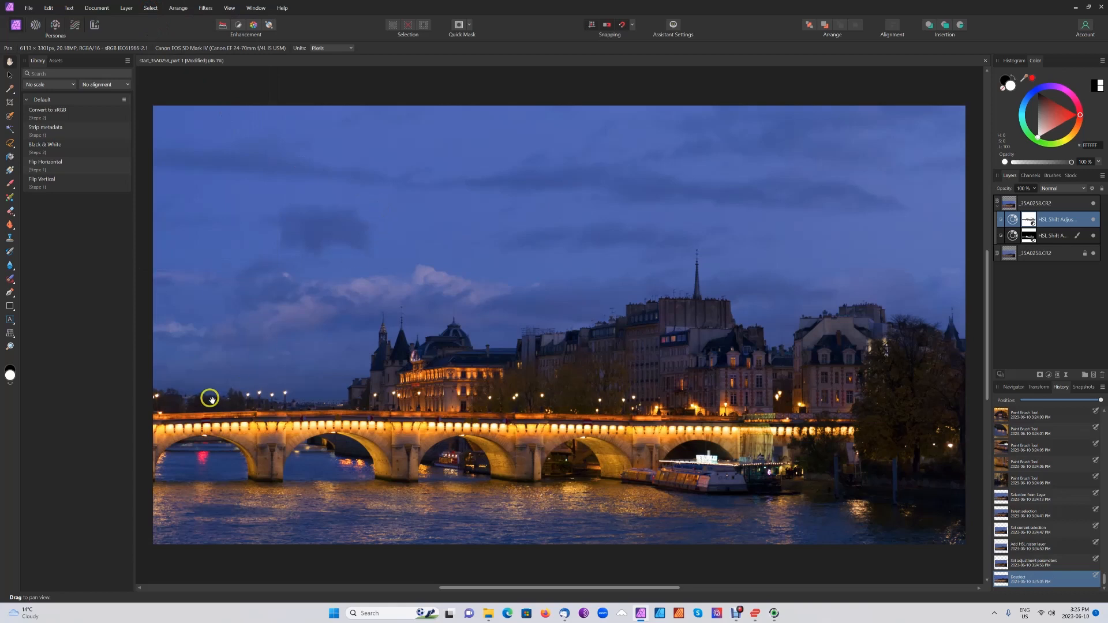
Inpaint the red light reflection in the water under the leftmost bridge arch on the top photo layer.
click(207, 458)
click(11, 281)
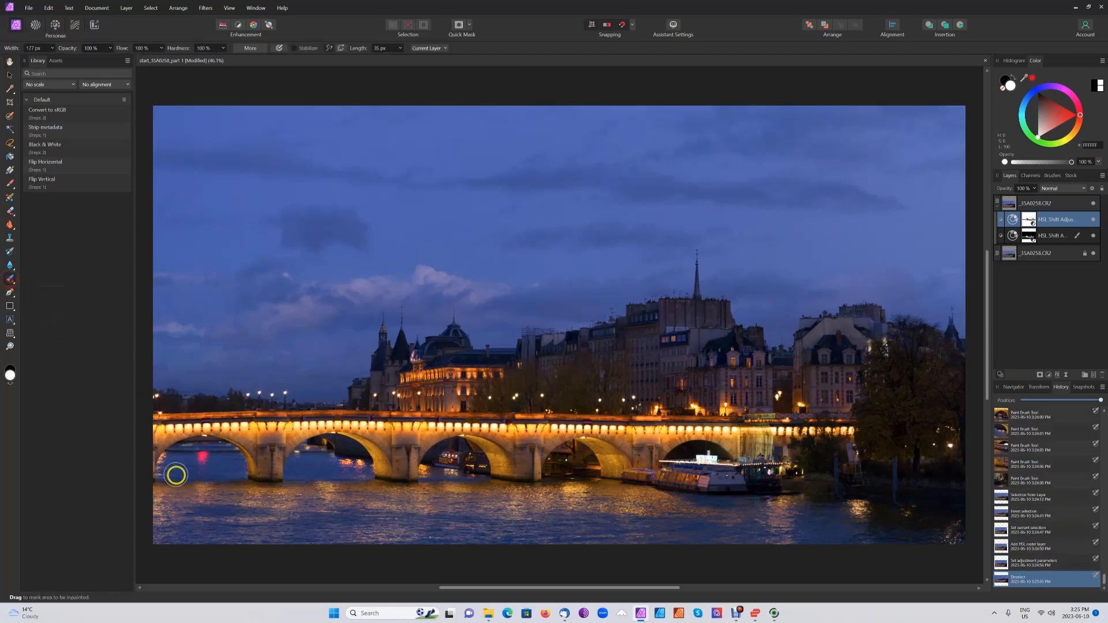
click(206, 459)
click(205, 461)
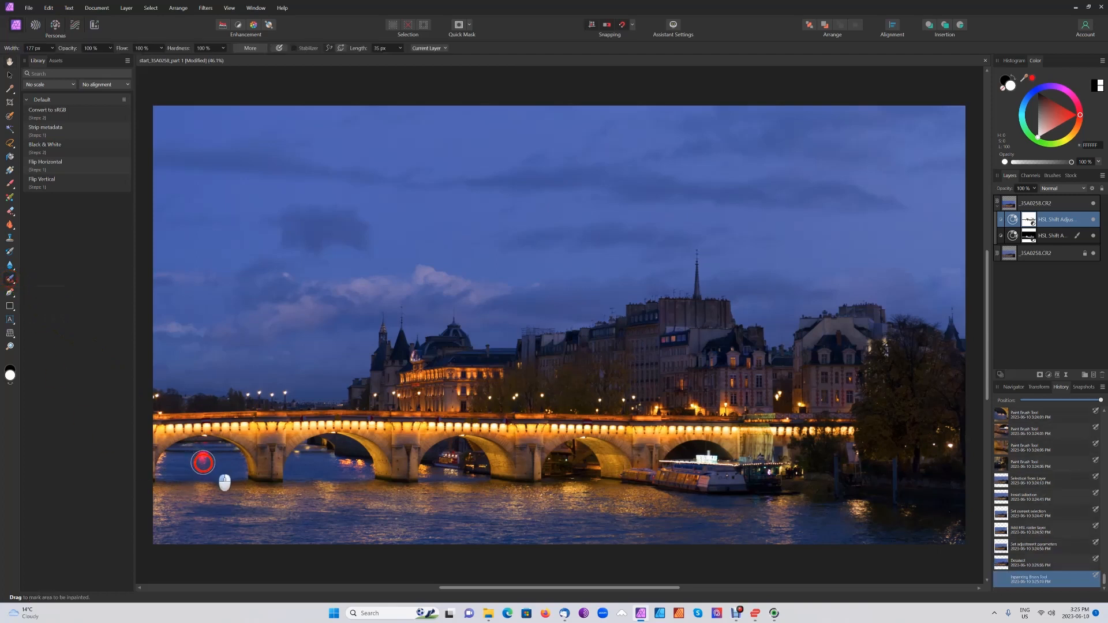
click(1010, 202)
click(204, 456)
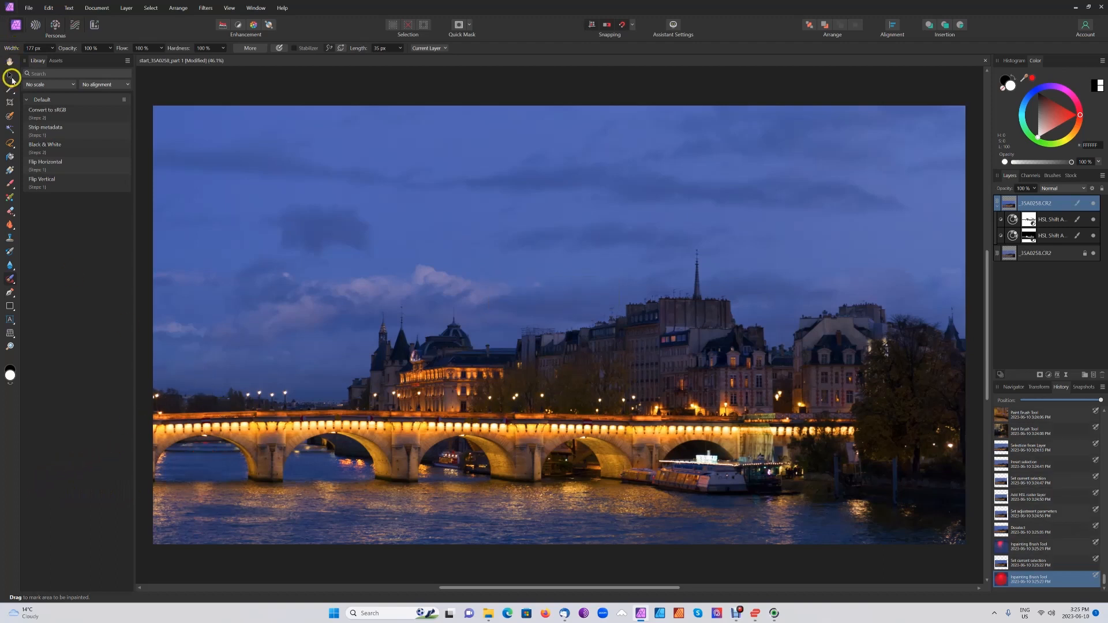
click(9, 62)
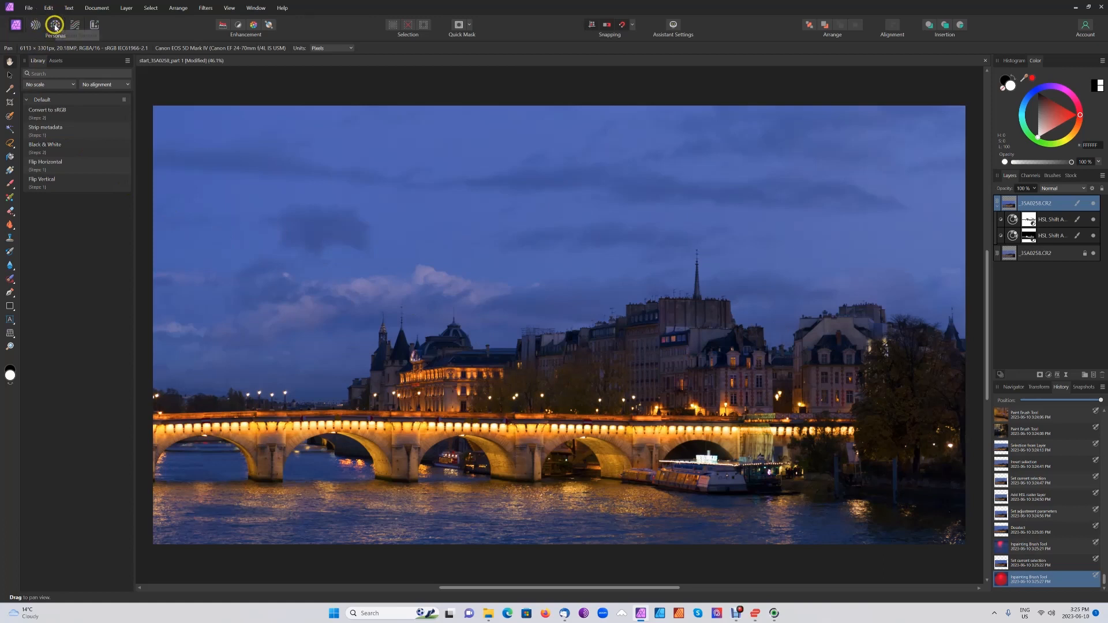
Open the photo layer in the Develop Persona and set the overlay gradient type to Elliptical.
click(56, 26)
drag(626, 388, 674, 383)
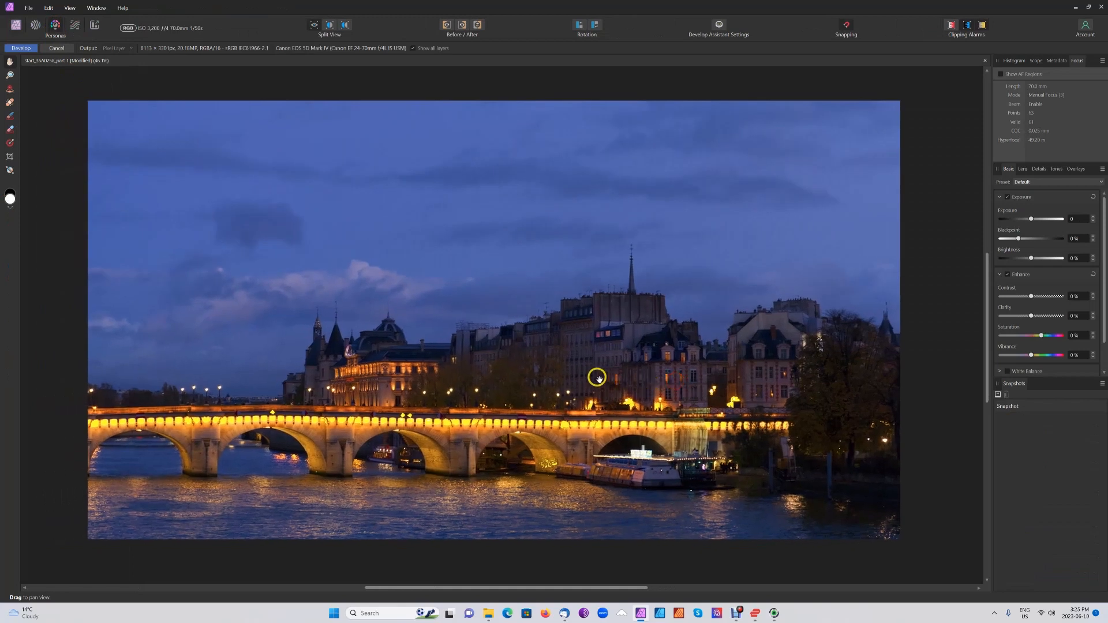
click(9, 145)
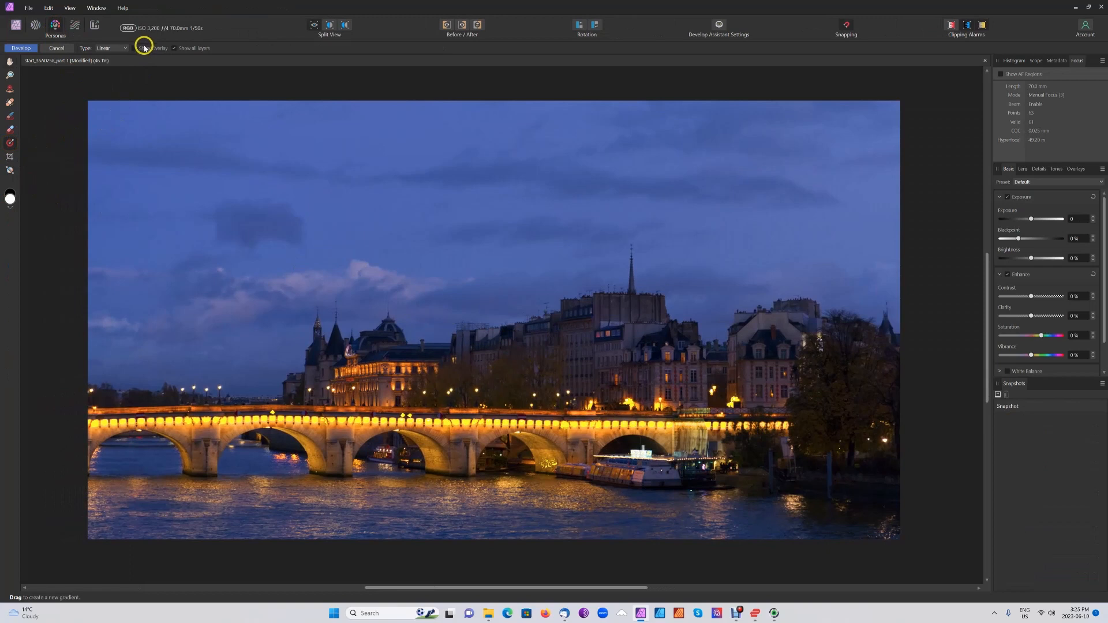
click(124, 49)
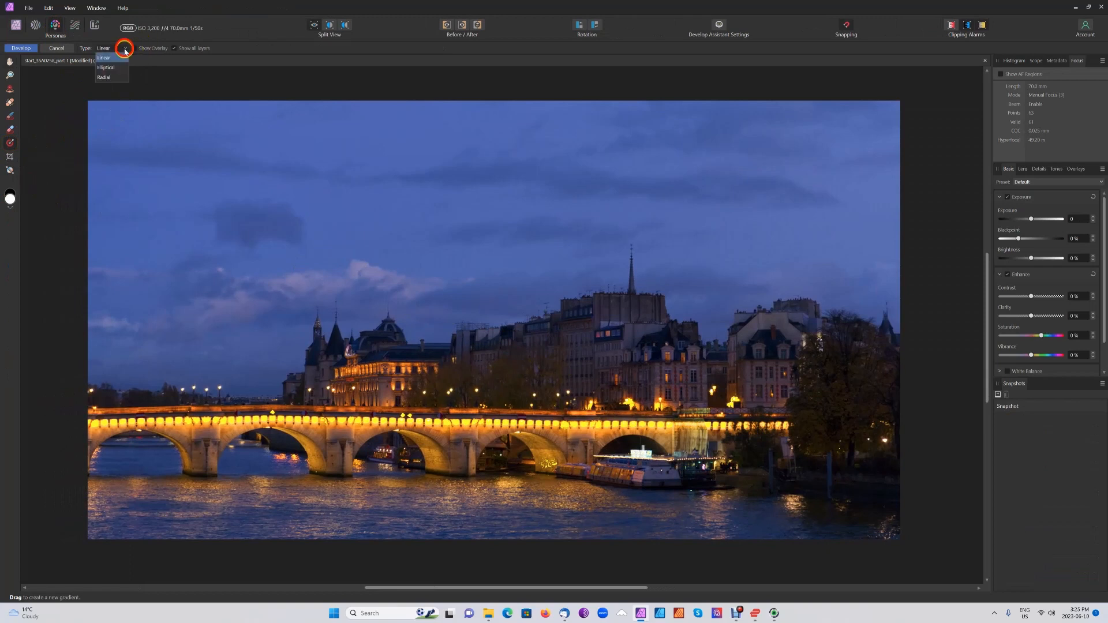
click(108, 69)
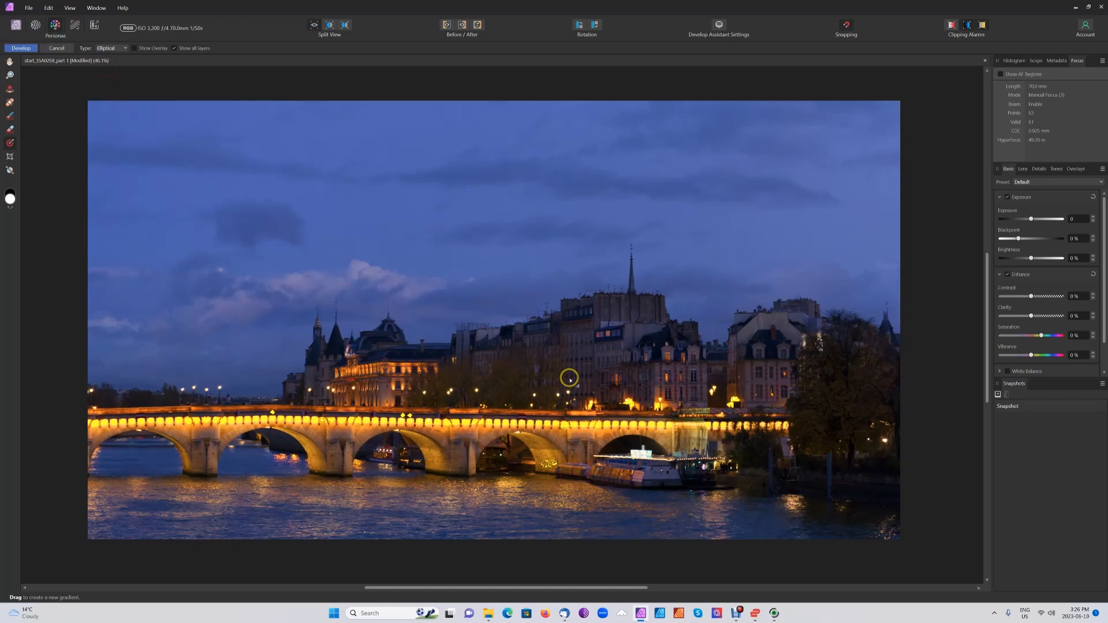
Draw a wide elliptical gradient overlay over the dark central buildings and set its exposure to 1.321.
drag(578, 376, 576, 300)
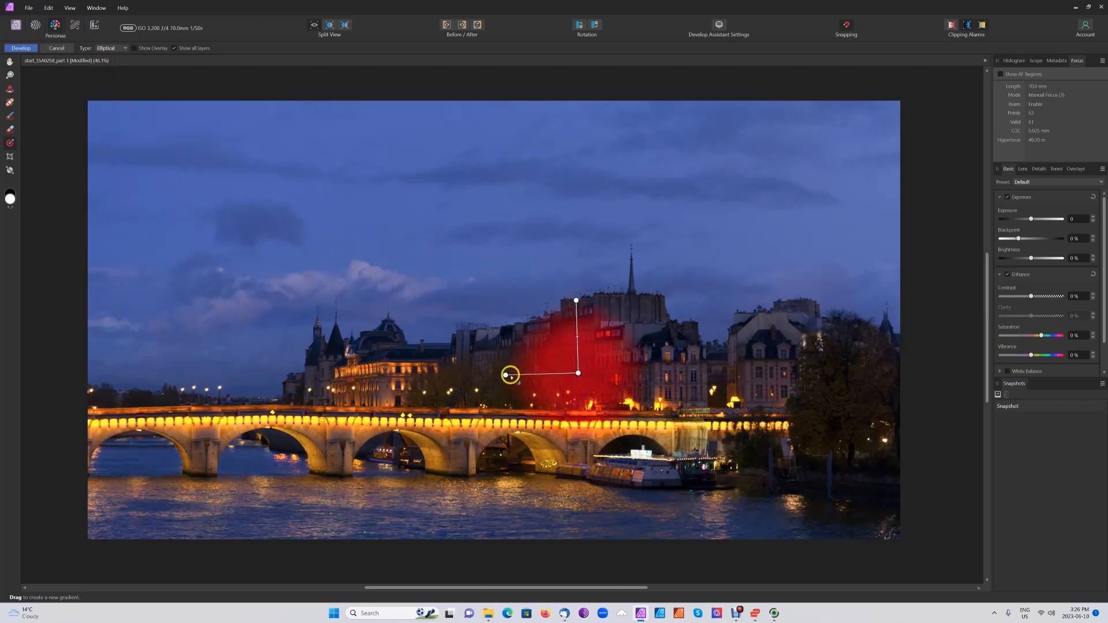
drag(504, 376, 453, 374)
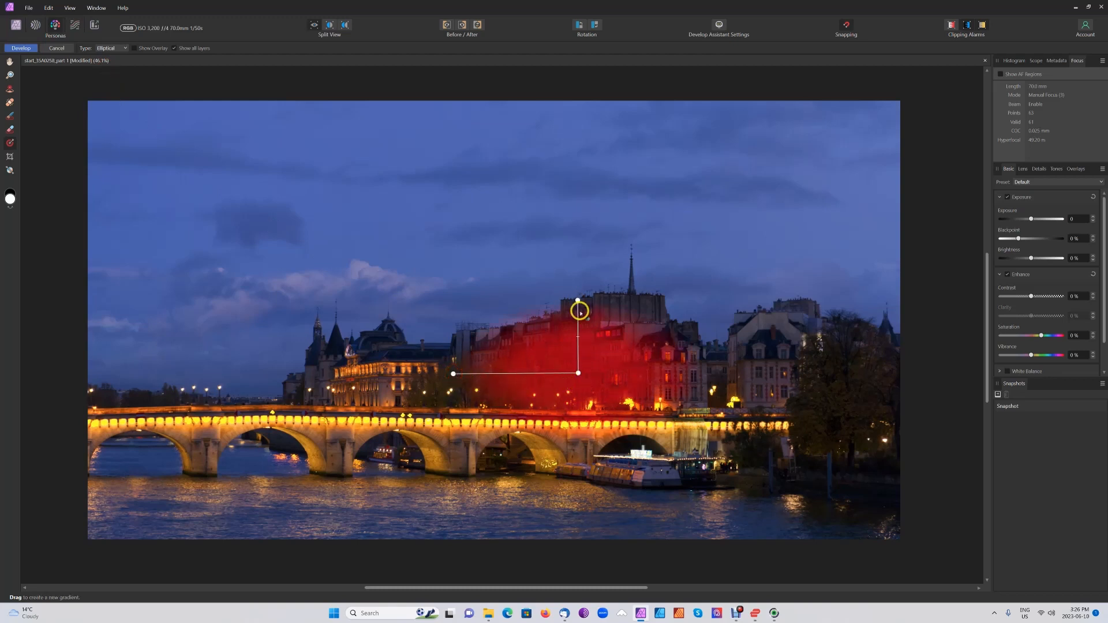
drag(578, 300, 578, 318)
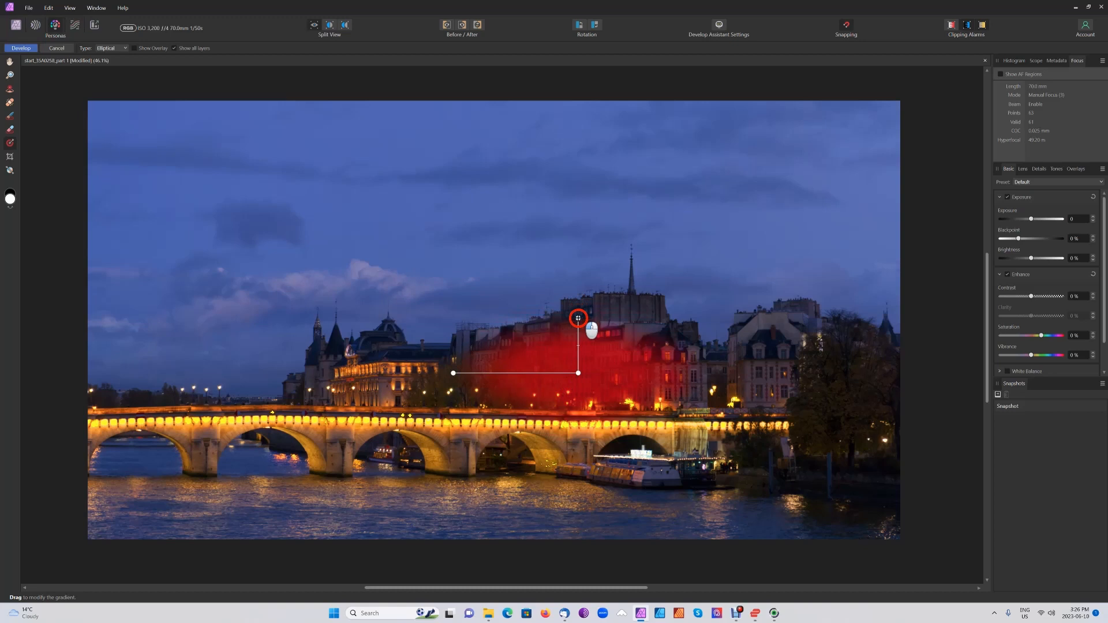
drag(578, 373, 579, 365)
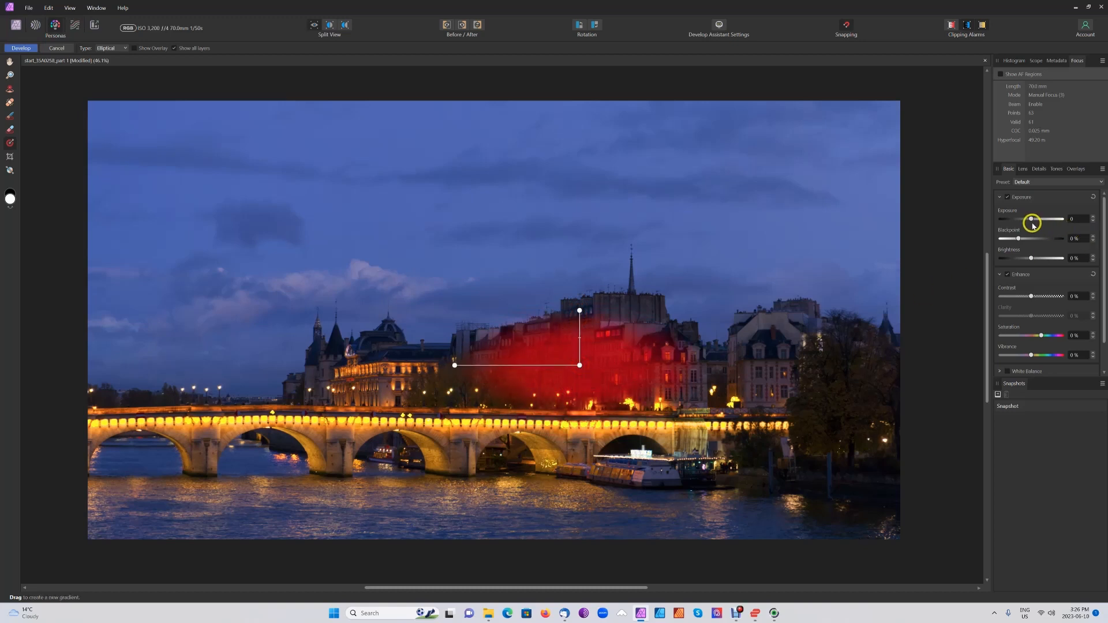
drag(1031, 220, 1030, 220)
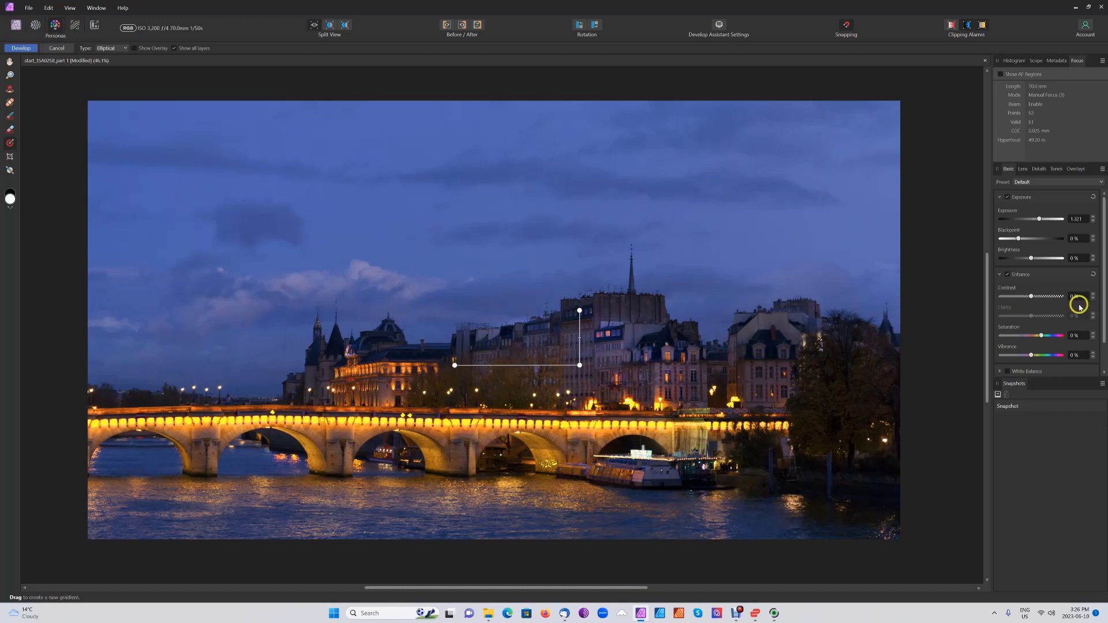
Add a second gradient overlay, fit its ellipse over the lit palace left of the central buildings, and set its exposure to 0.519.
click(1073, 169)
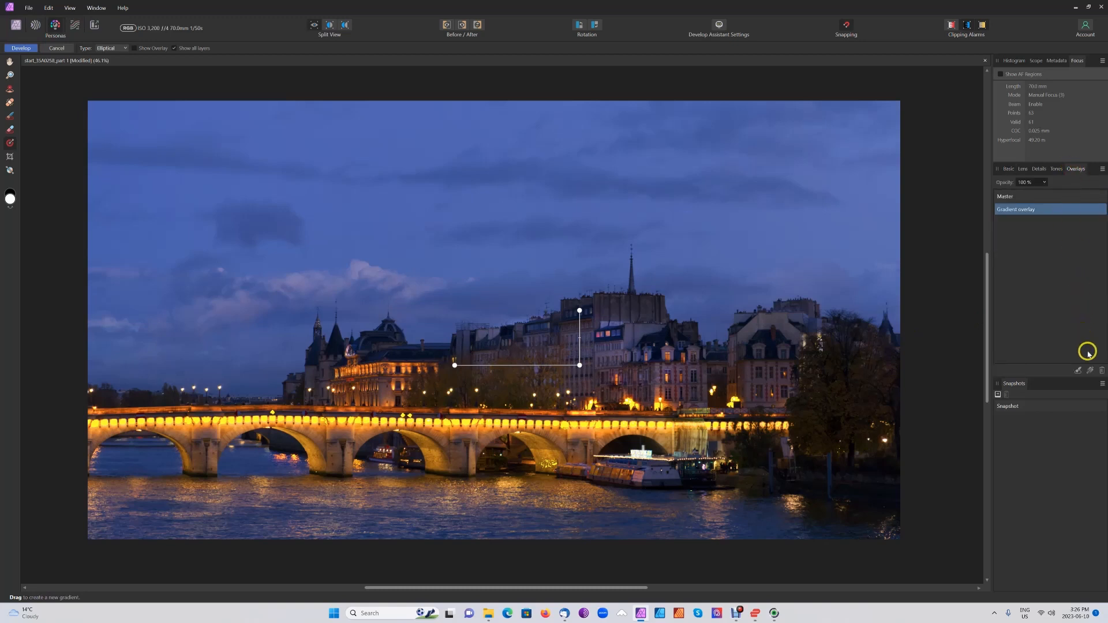
click(1089, 371)
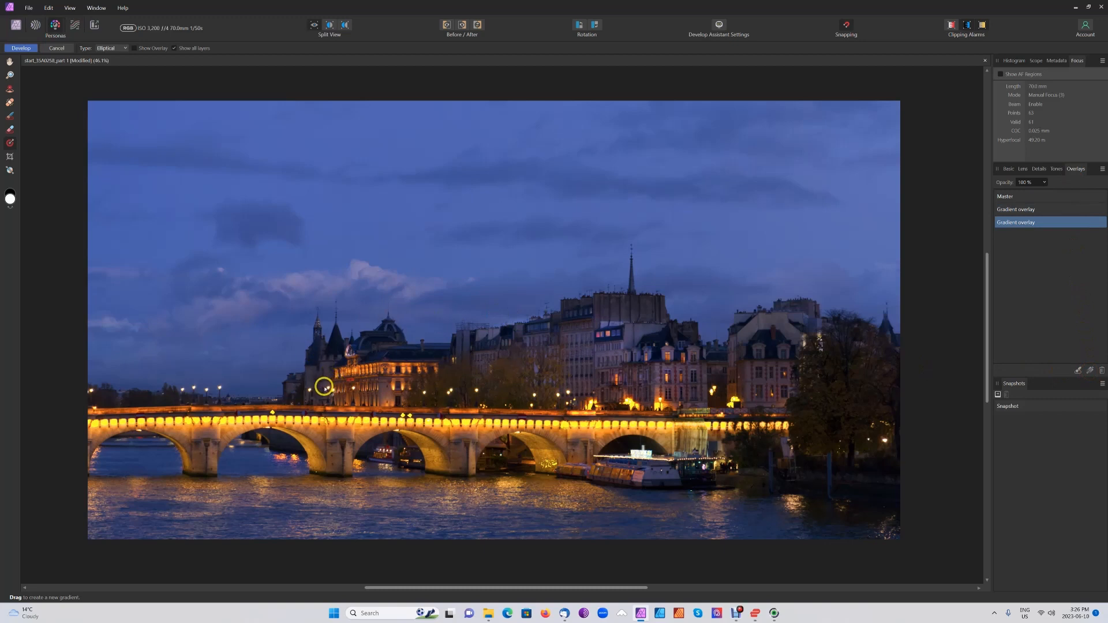
drag(327, 385, 327, 338)
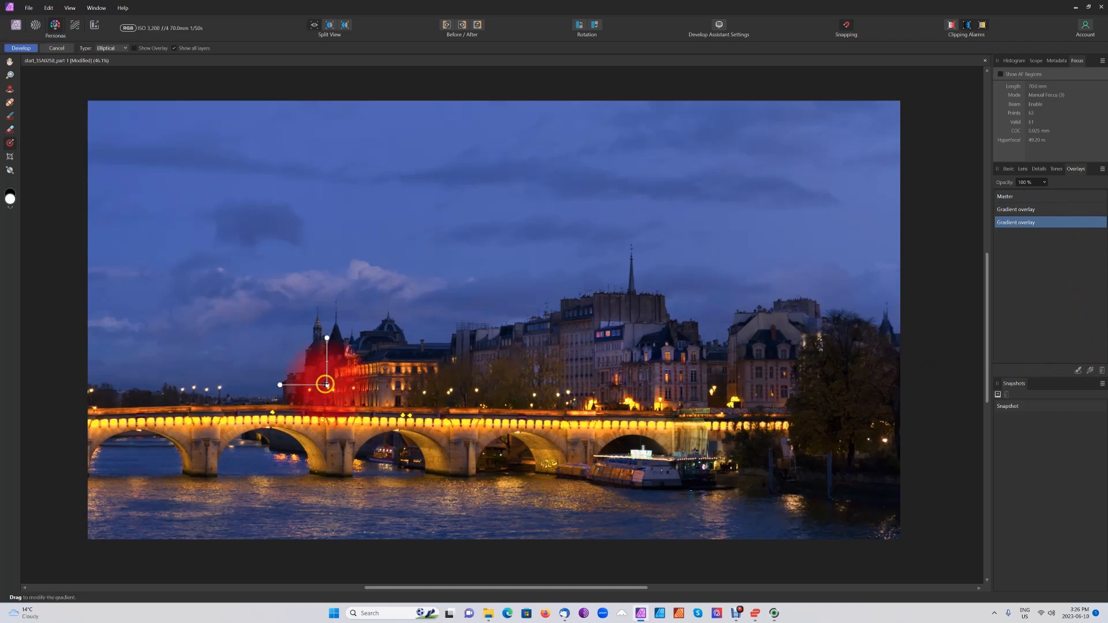
drag(326, 385, 341, 378)
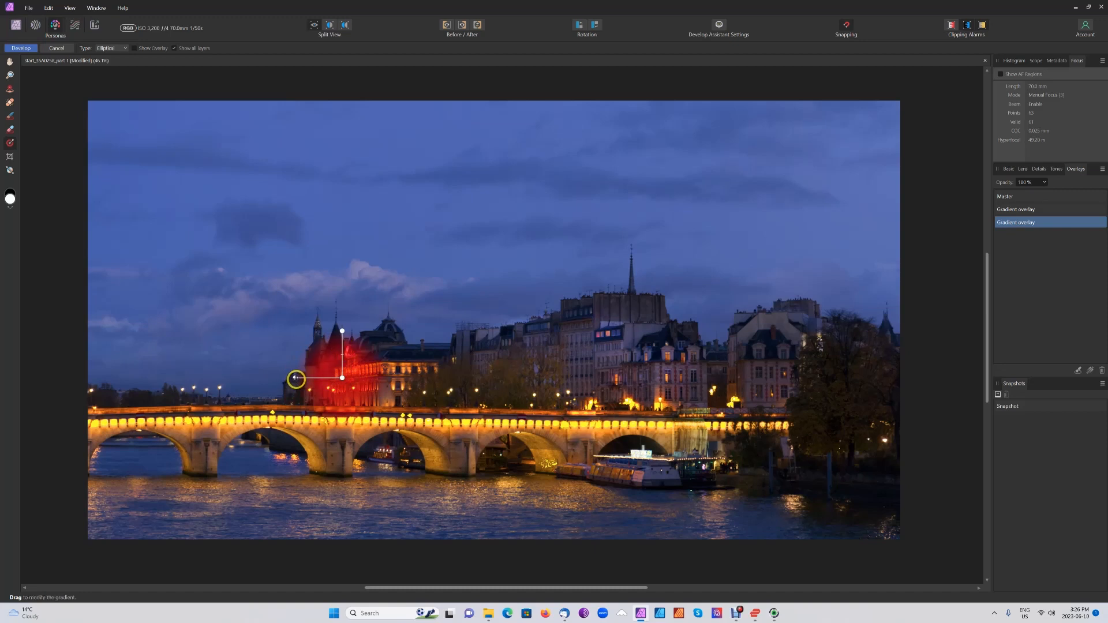
drag(294, 378, 287, 380)
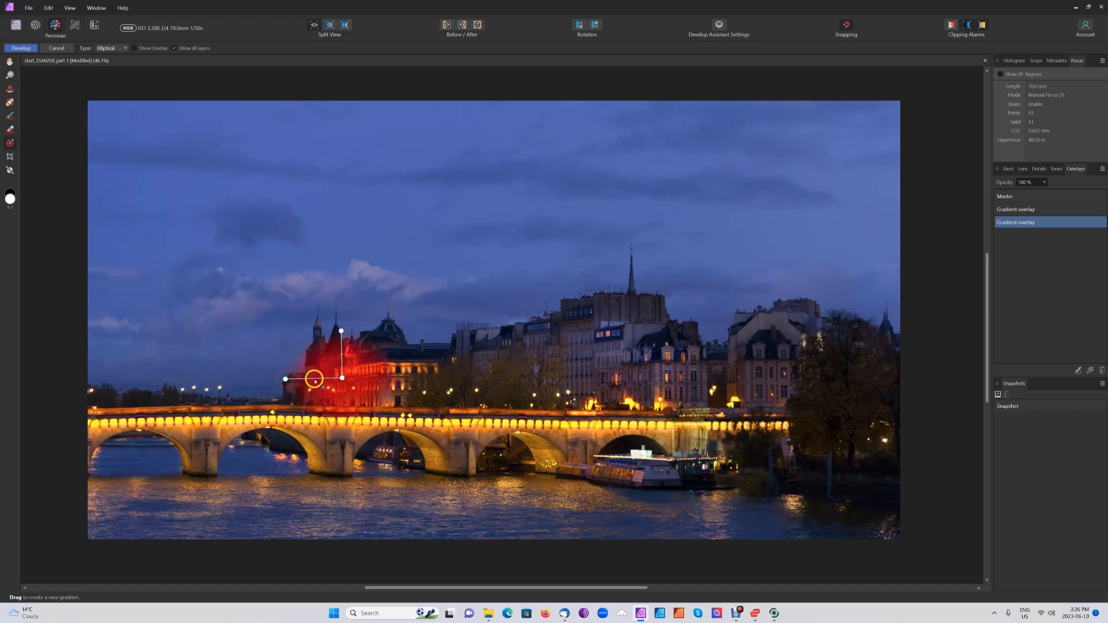
drag(341, 331, 293, 381)
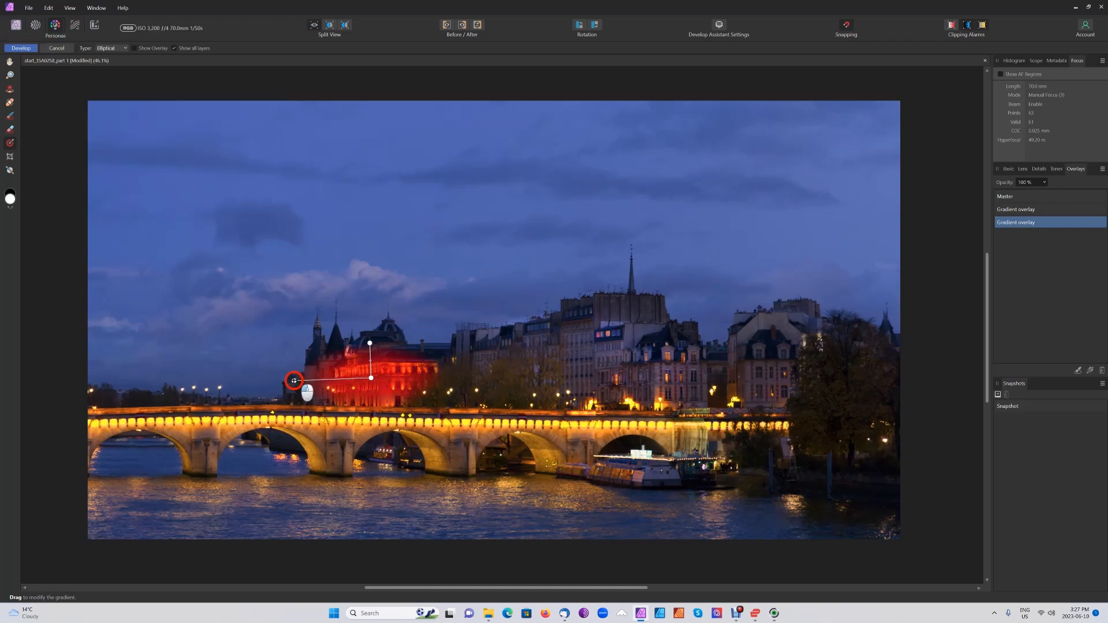
click(1010, 169)
drag(1033, 220, 1034, 221)
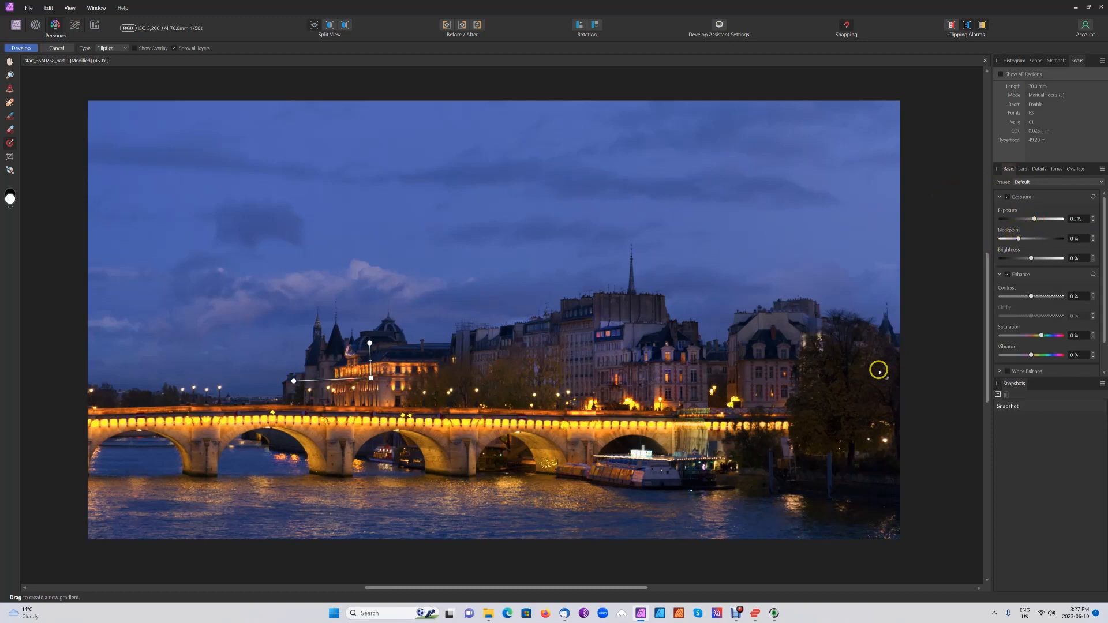
Add a third elliptical gradient overlay over the gabled building beside the large tree and set its exposure to 1.179.
click(1076, 169)
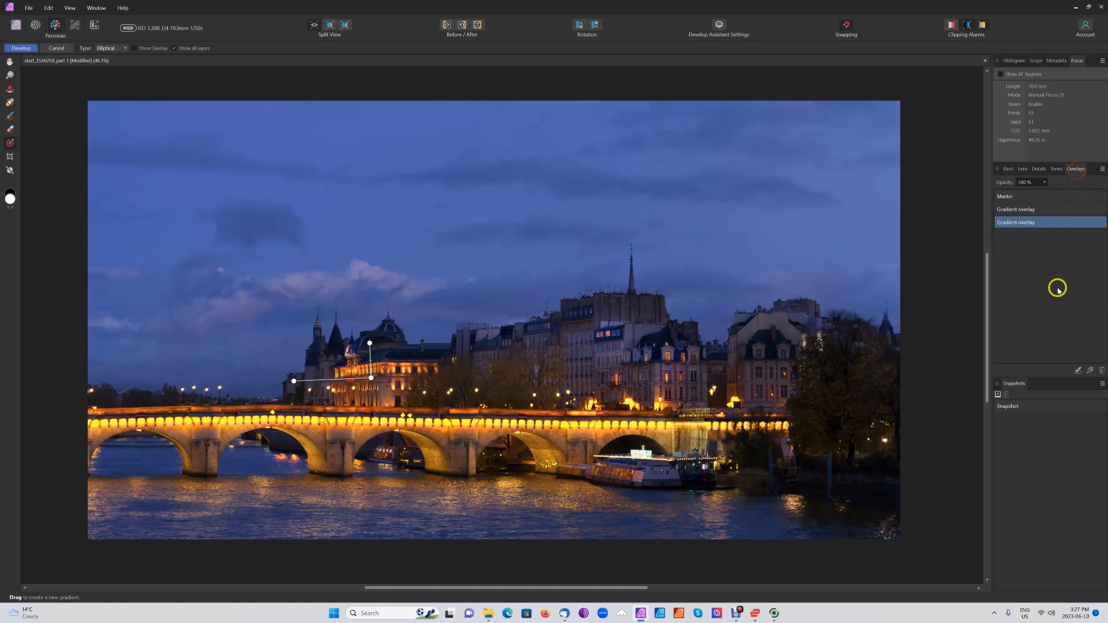
click(1089, 370)
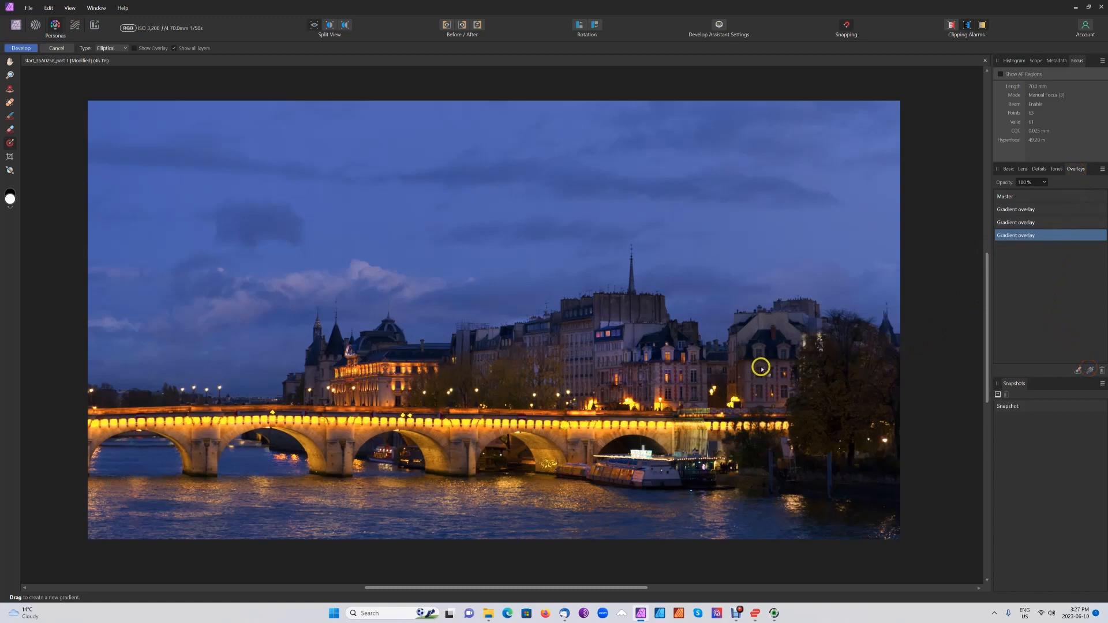
drag(769, 365, 765, 319)
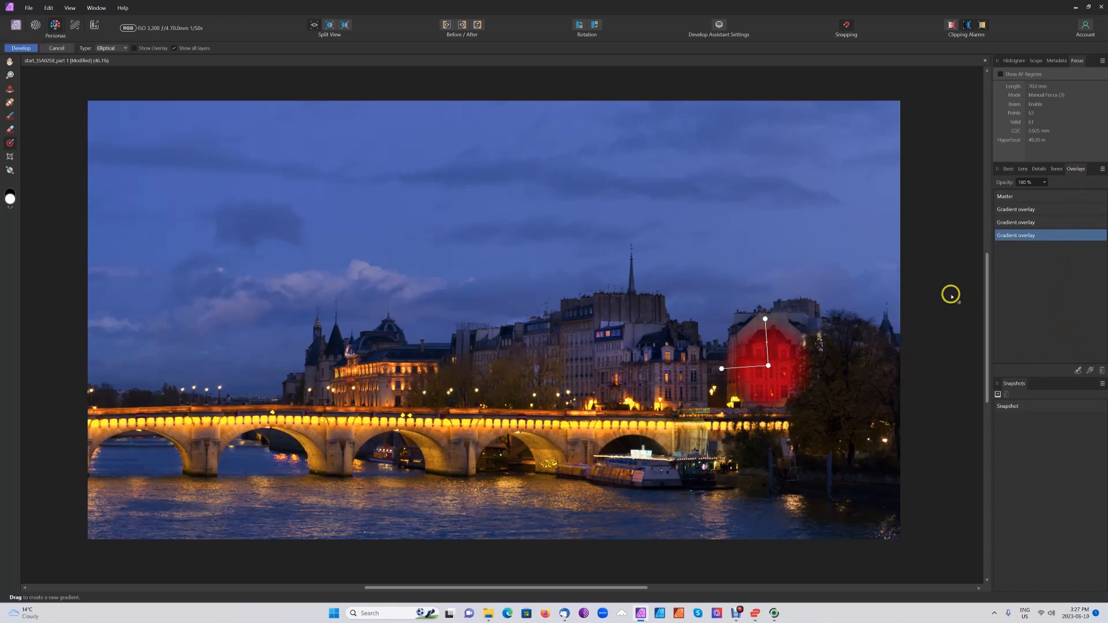
click(1008, 171)
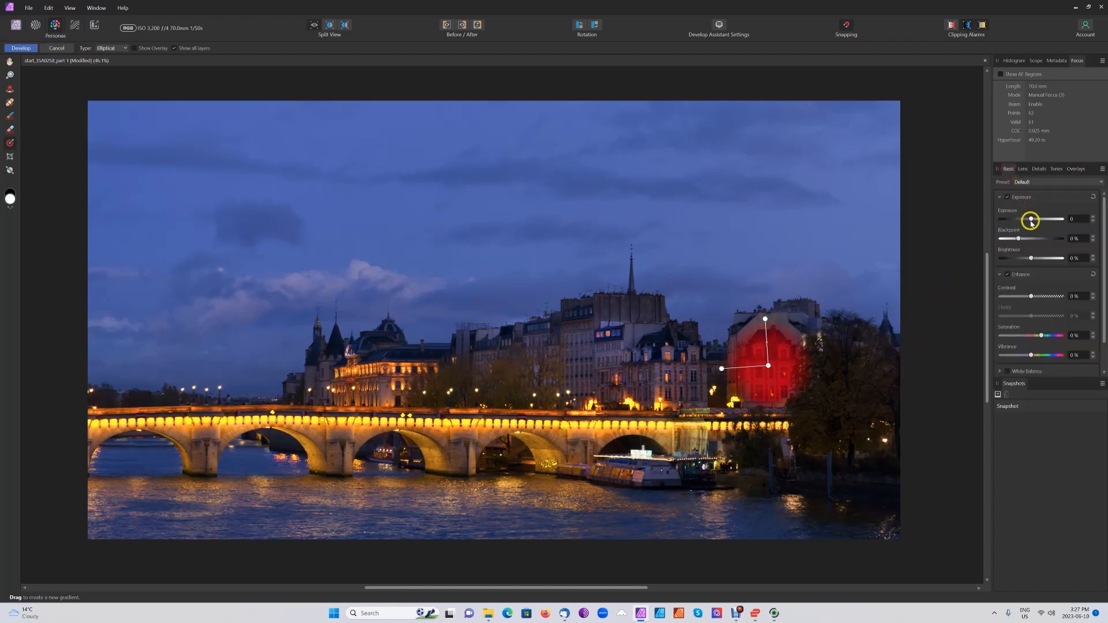
drag(1031, 220, 1035, 221)
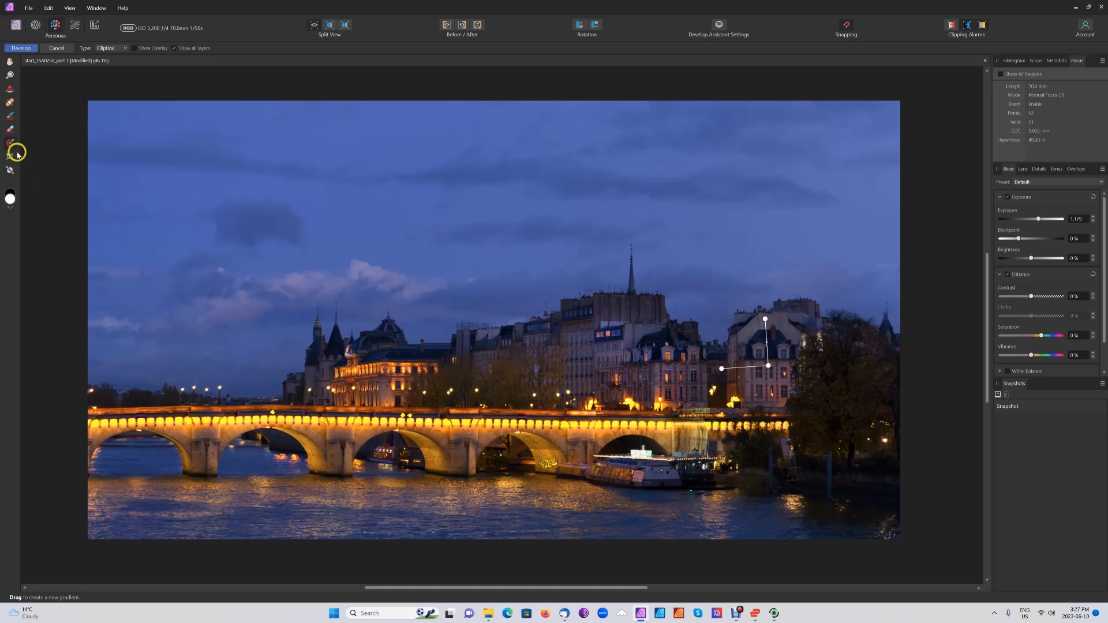
Set up the Overlay Paint tool with 0% hardness, edge awareness turned on and a smaller brush size.
click(9, 117)
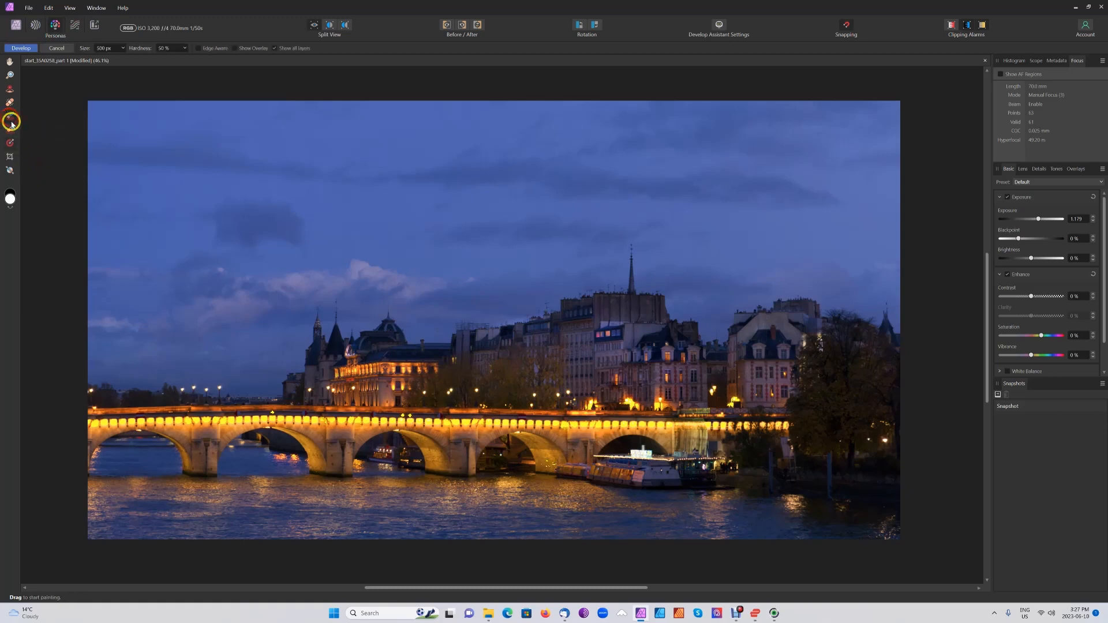
click(185, 49)
drag(185, 58, 148, 62)
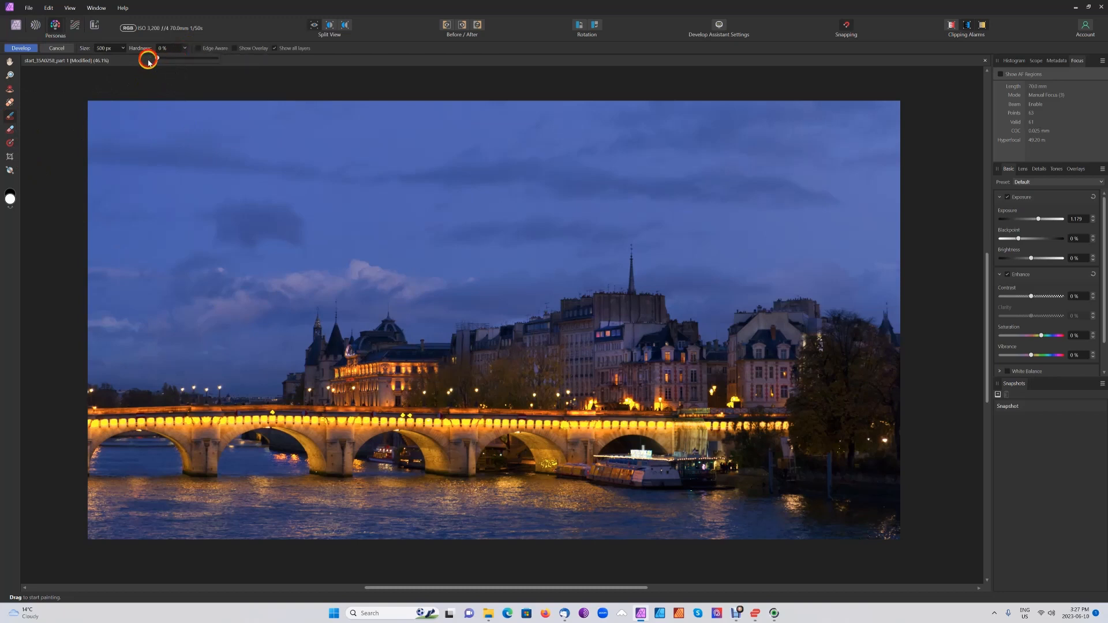
click(199, 51)
click(123, 49)
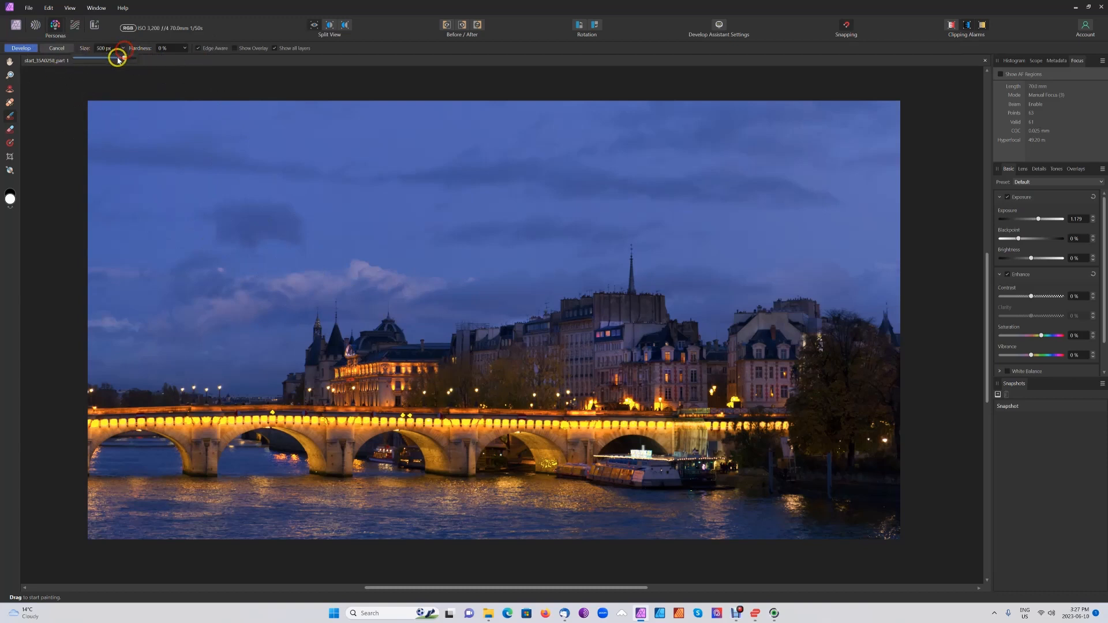
click(10, 118)
Paint a brush overlay over the dark roofs and towers of the lit palace and set its exposure to 1.981.
mouse_move(389, 329)
mouse_down()
mouse_move(362, 346)
mouse_move(385, 328)
mouse_move(355, 346)
mouse_move(388, 322)
mouse_move(401, 344)
mouse_move(376, 349)
mouse_move(412, 347)
mouse_move(334, 332)
mouse_move(329, 353)
mouse_move(319, 330)
mouse_move(330, 350)
mouse_up()
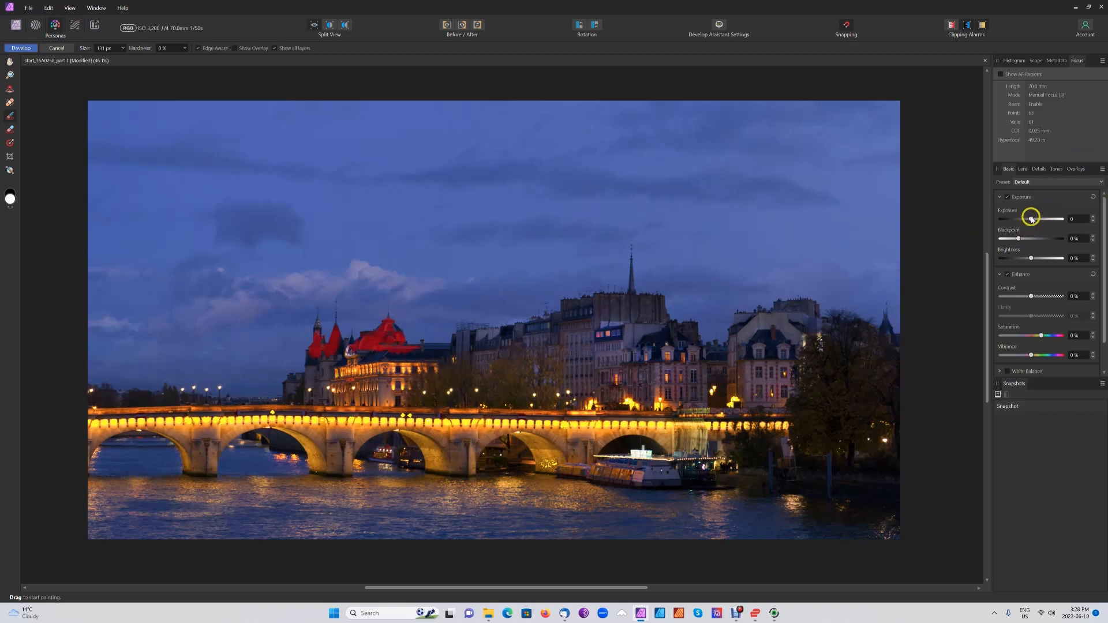
drag(1032, 219, 1033, 219)
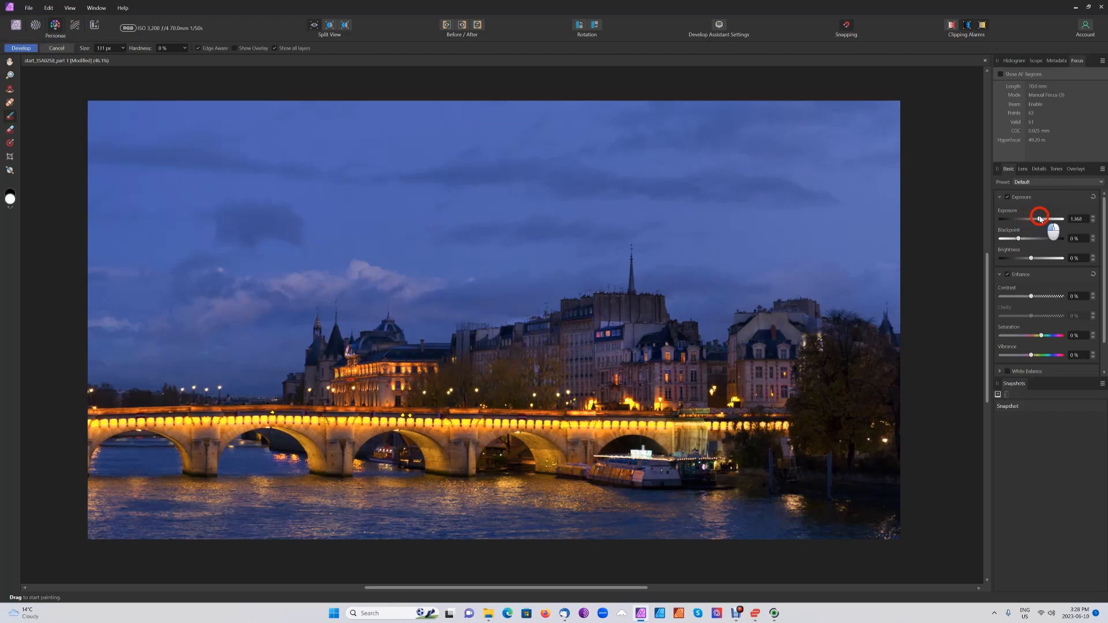
drag(1045, 219, 1044, 219)
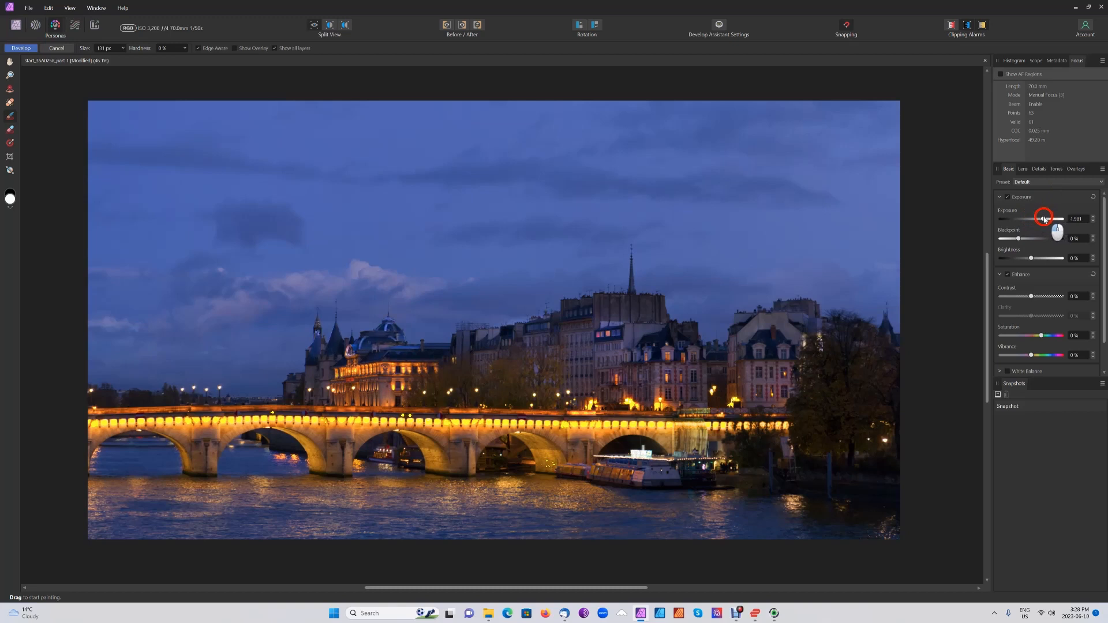
Extend the brush overlay over the palace's remaining dark parts, the rooftops and facades of the central buildings, and the large tree.
mouse_move(311, 353)
mouse_down()
mouse_move(323, 388)
mouse_move(316, 375)
mouse_move(299, 381)
mouse_move(294, 399)
mouse_move(310, 396)
mouse_move(319, 368)
mouse_up()
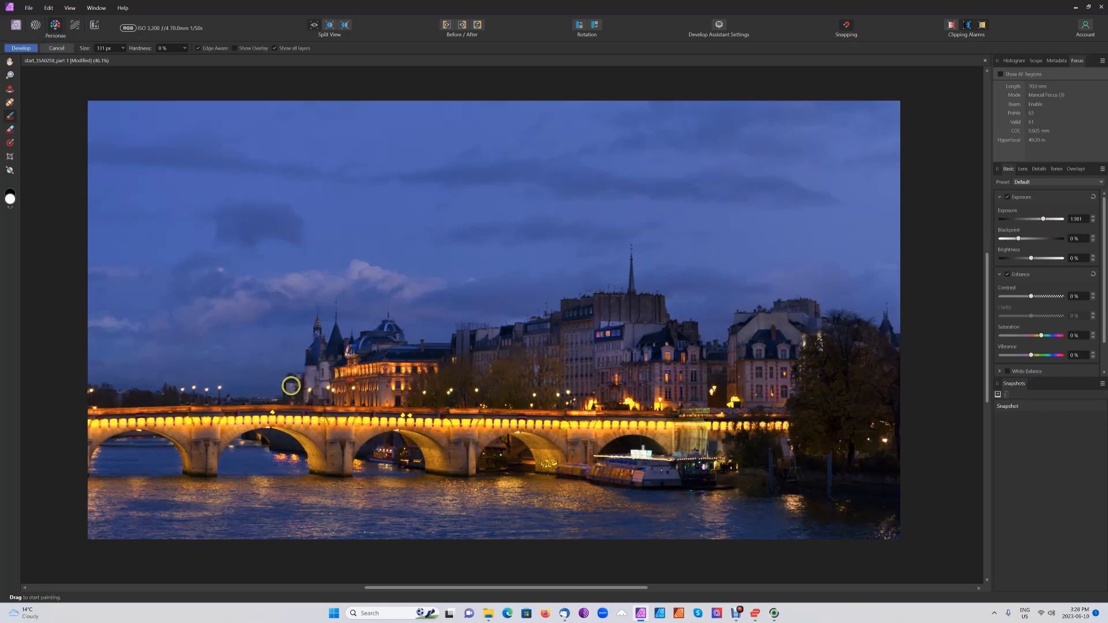
click(296, 391)
click(448, 352)
mouse_move(449, 362)
mouse_down()
mouse_move(456, 374)
mouse_move(463, 347)
mouse_move(461, 375)
mouse_move(465, 344)
mouse_move(551, 329)
mouse_move(594, 306)
mouse_move(571, 305)
mouse_move(650, 315)
mouse_move(658, 300)
mouse_move(642, 311)
mouse_move(576, 304)
mouse_move(583, 312)
mouse_up()
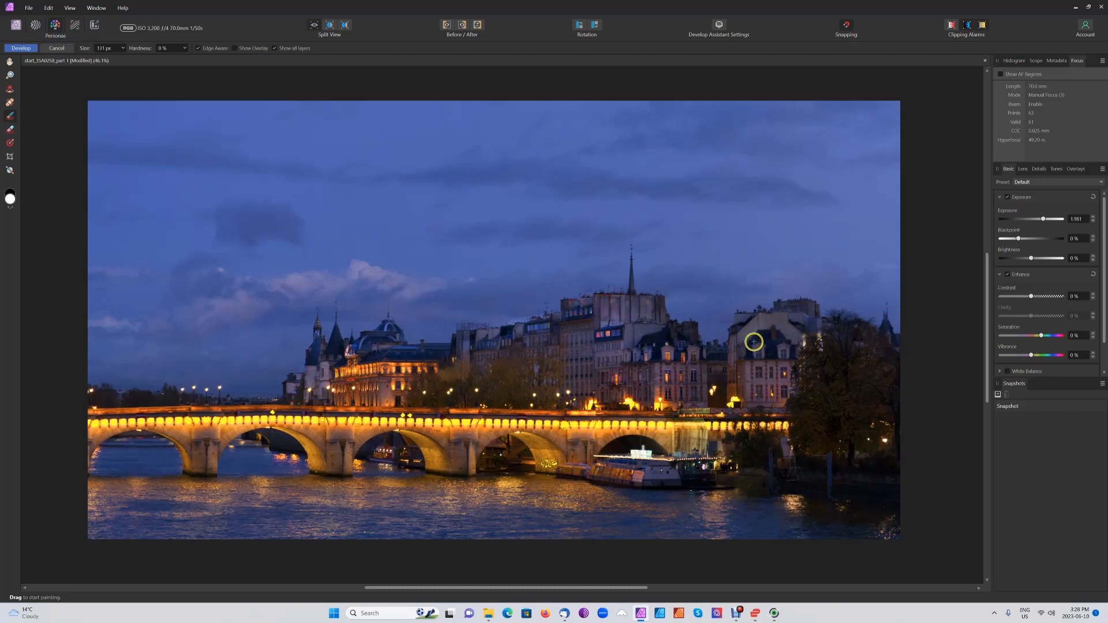
mouse_move(712, 352)
mouse_down()
mouse_move(714, 406)
mouse_move(723, 351)
mouse_move(674, 332)
mouse_move(690, 327)
mouse_move(692, 339)
mouse_move(647, 342)
mouse_move(694, 332)
mouse_move(667, 325)
mouse_move(638, 308)
mouse_up()
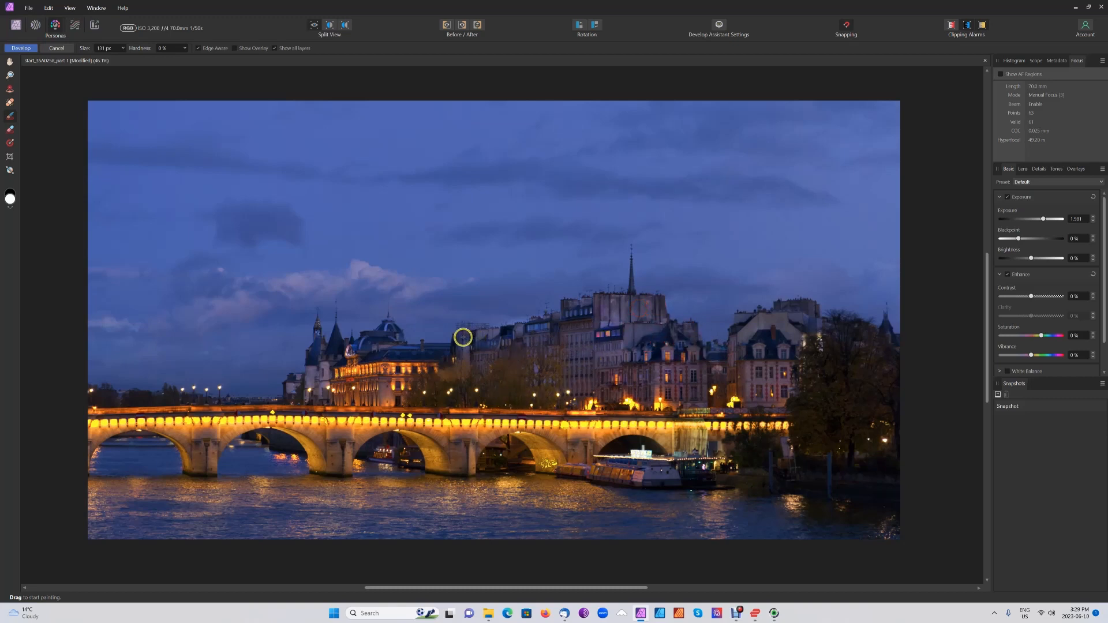
mouse_move(656, 303)
mouse_down()
mouse_move(666, 329)
mouse_move(685, 331)
mouse_move(641, 336)
mouse_up()
mouse_move(337, 336)
mouse_down()
mouse_move(335, 357)
mouse_move(316, 357)
mouse_up()
mouse_move(850, 348)
mouse_down()
mouse_move(824, 376)
mouse_move(854, 359)
mouse_move(856, 330)
mouse_move(888, 354)
mouse_move(823, 392)
mouse_move(852, 394)
mouse_move(878, 366)
mouse_move(878, 381)
mouse_move(898, 363)
mouse_move(890, 342)
mouse_move(886, 408)
mouse_move(868, 401)
mouse_move(877, 390)
mouse_move(817, 419)
mouse_move(843, 418)
mouse_move(845, 436)
mouse_move(818, 435)
mouse_move(874, 444)
mouse_move(886, 418)
mouse_move(882, 409)
mouse_move(824, 415)
mouse_move(835, 427)
mouse_move(815, 436)
mouse_move(833, 371)
mouse_move(802, 426)
mouse_move(804, 466)
mouse_move(891, 471)
mouse_move(786, 472)
mouse_move(762, 453)
mouse_move(763, 467)
mouse_move(743, 466)
mouse_move(768, 476)
mouse_move(698, 474)
mouse_move(883, 467)
mouse_move(831, 398)
mouse_up()
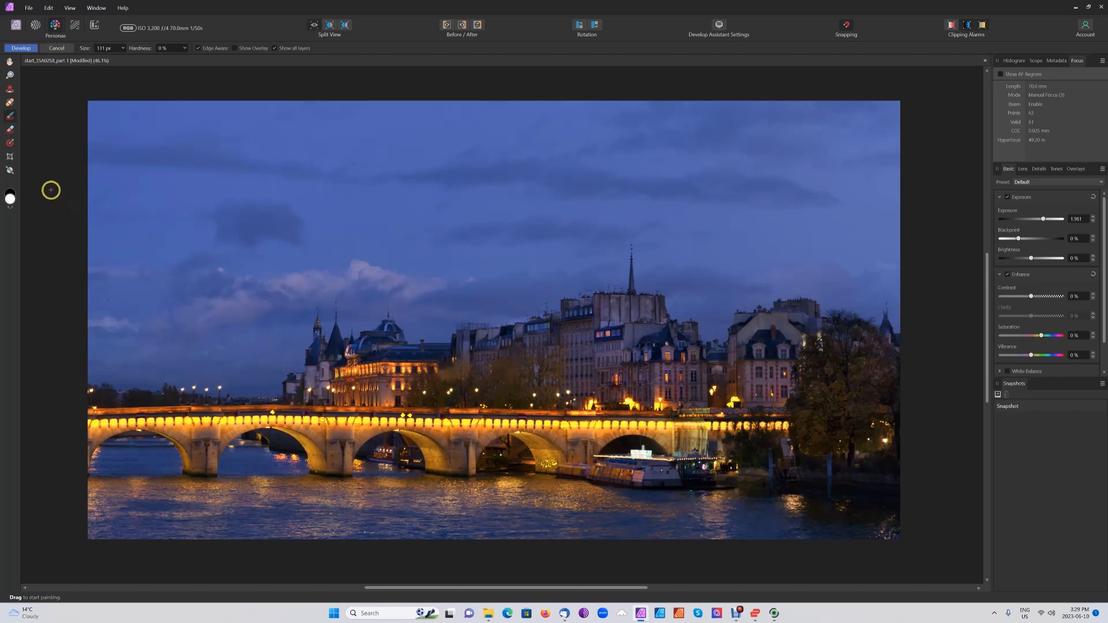
Draw a Linear gradient overlay from the photo's upper edge down into the sky and set its exposure to -2.358.
click(10, 144)
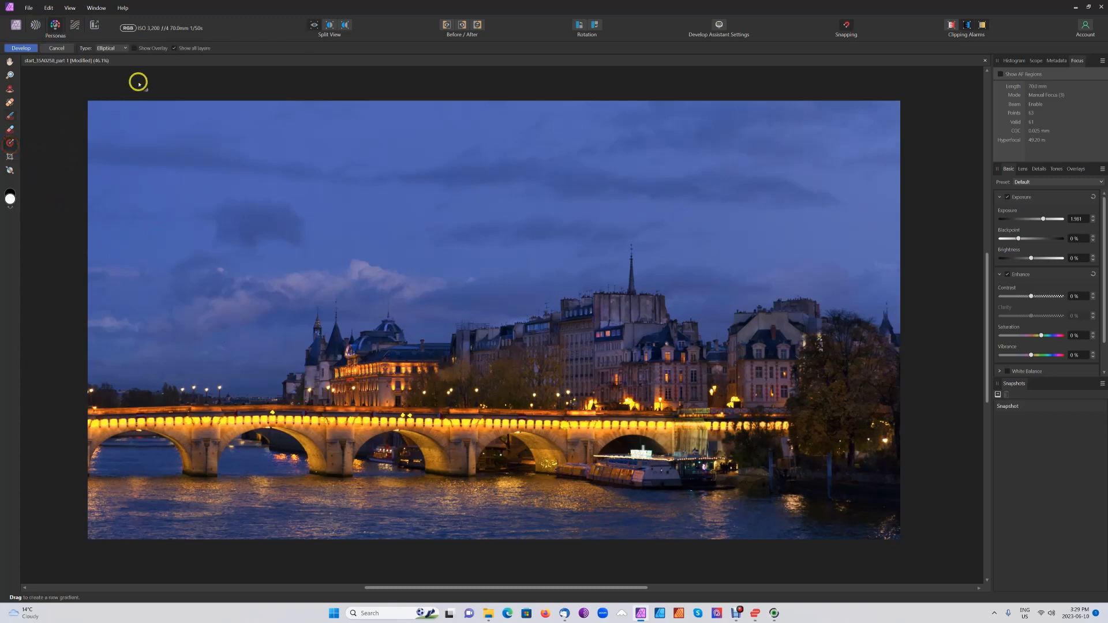
click(125, 48)
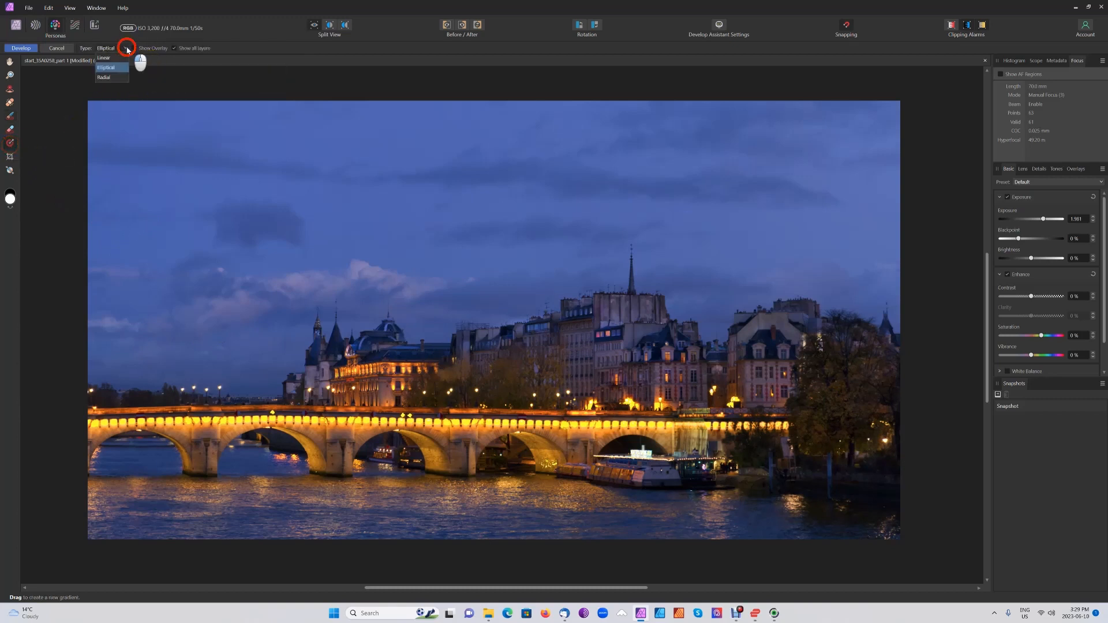
click(107, 59)
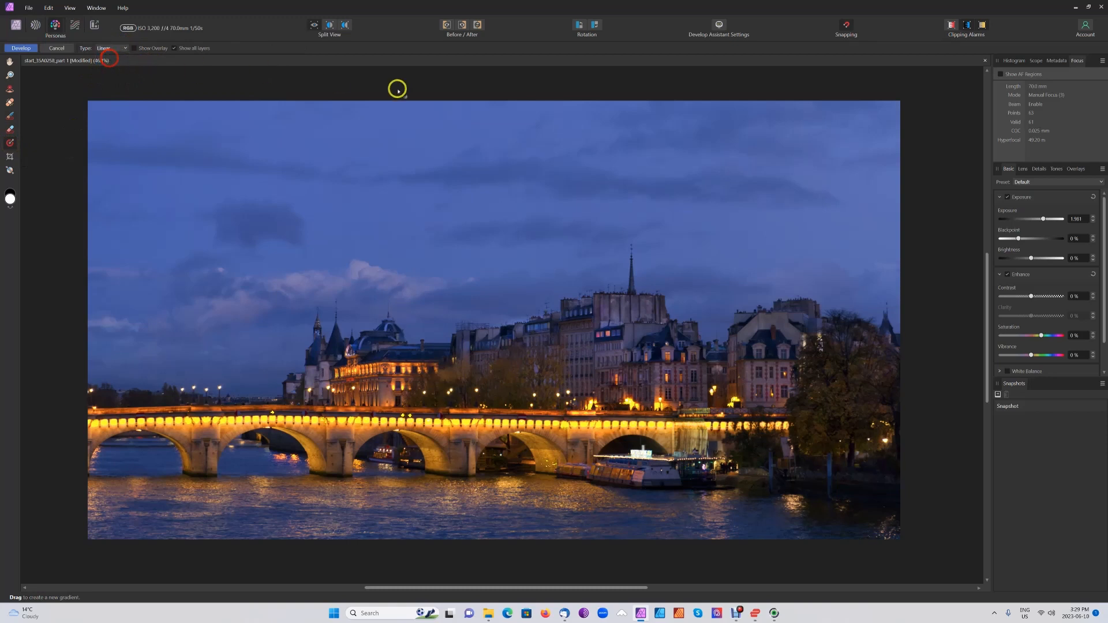
drag(478, 98, 480, 225)
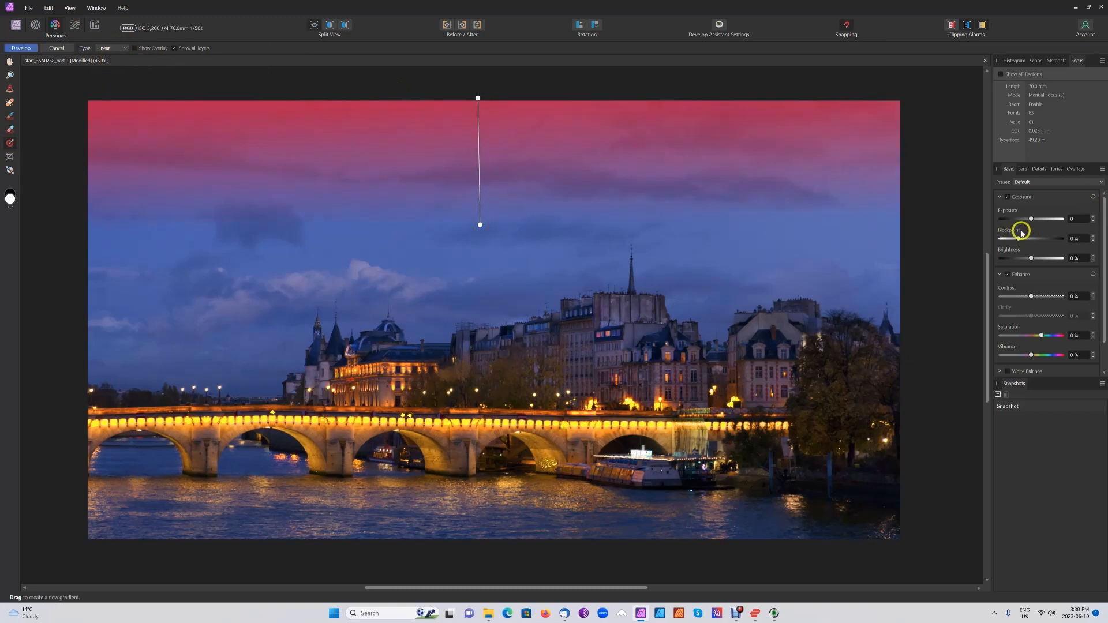
drag(1031, 219, 1024, 222)
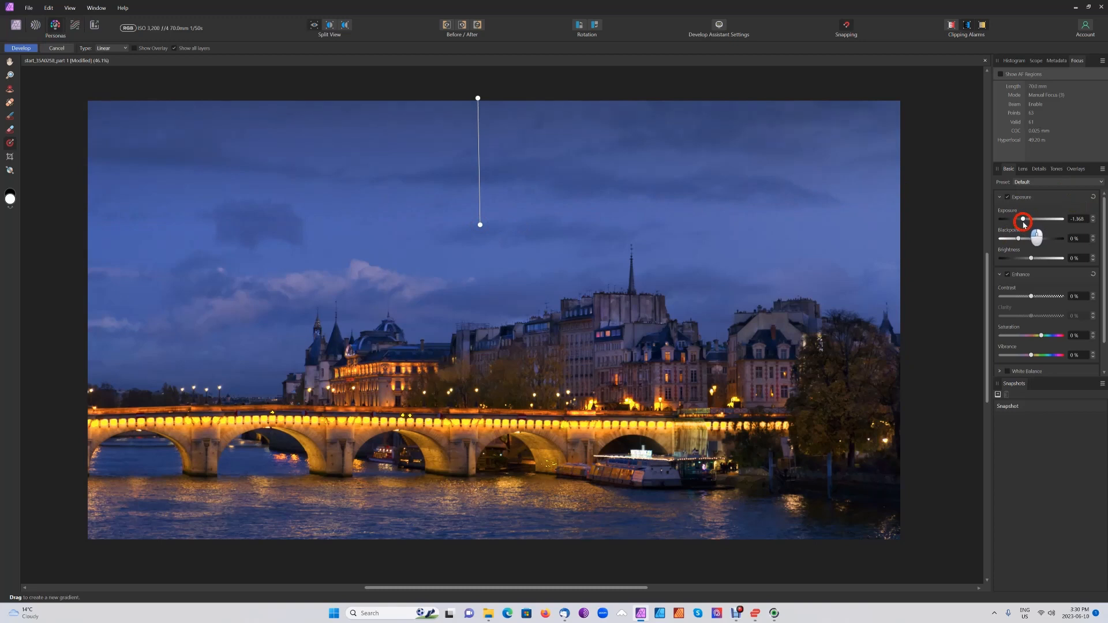
drag(1022, 221, 1015, 218)
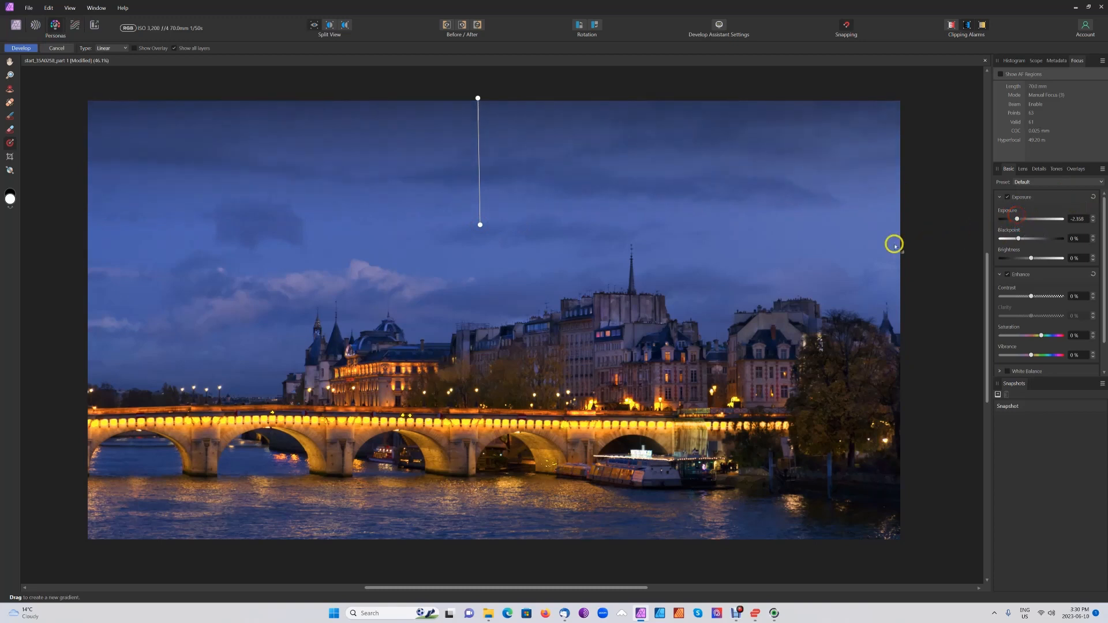
Add another linear gradient overlay rising from the photo's lower edge over the water, set its exposure to 0.896, and apply the develop edits.
click(1077, 169)
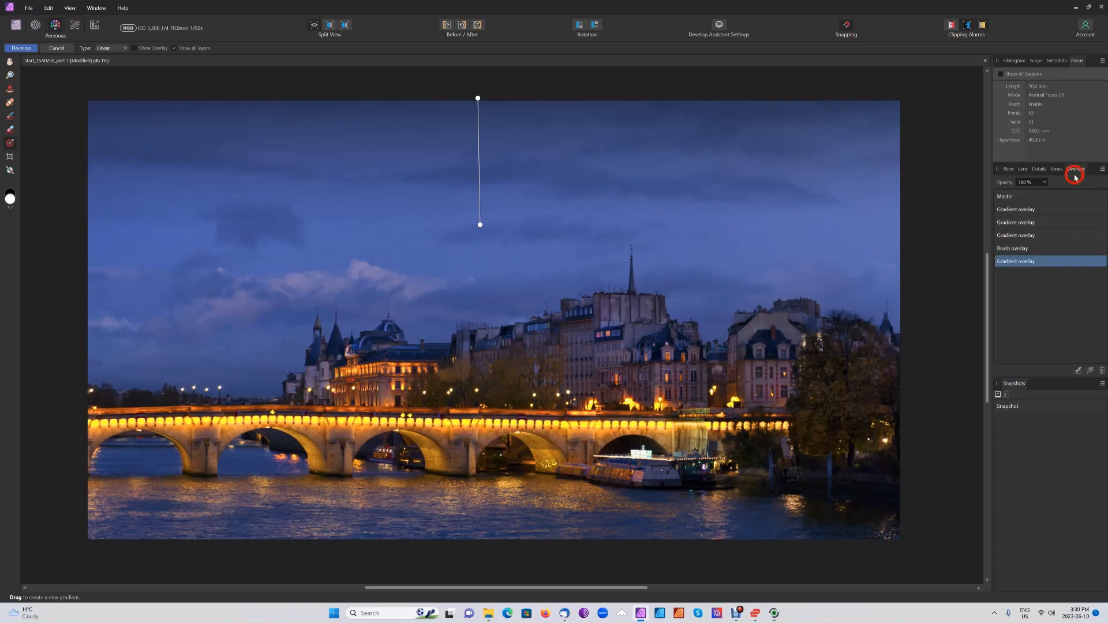
click(1090, 370)
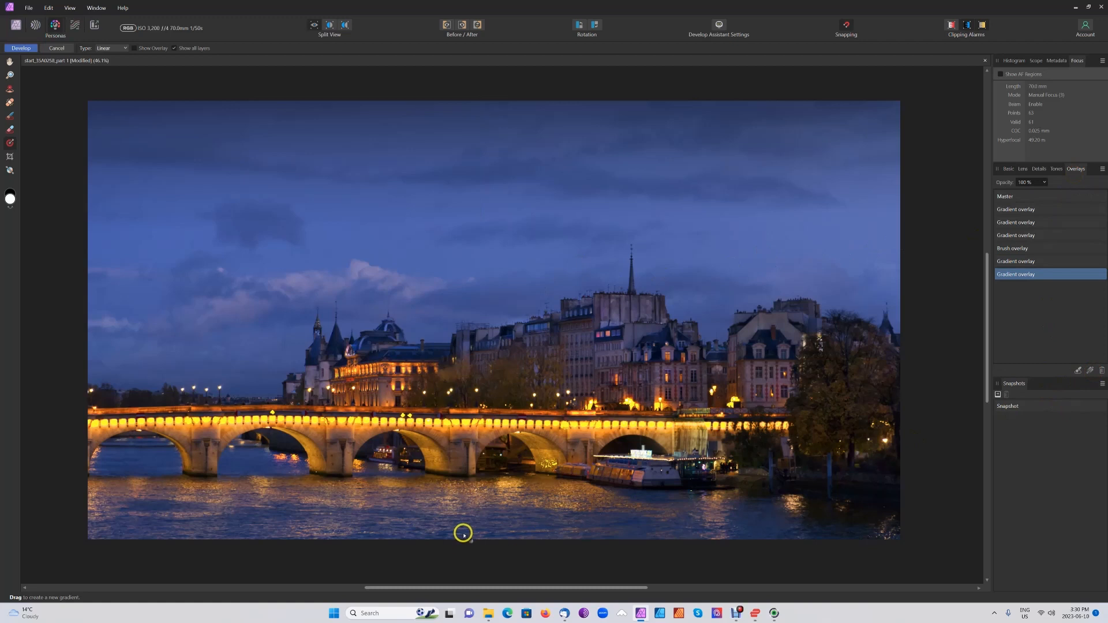
drag(477, 540, 477, 483)
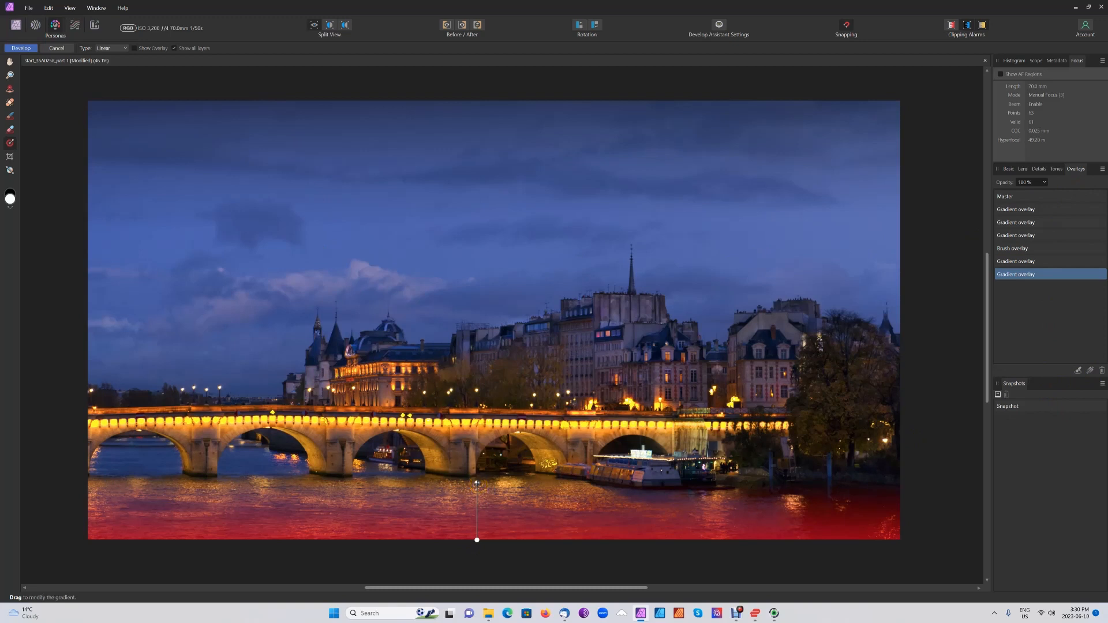
drag(477, 484, 478, 484)
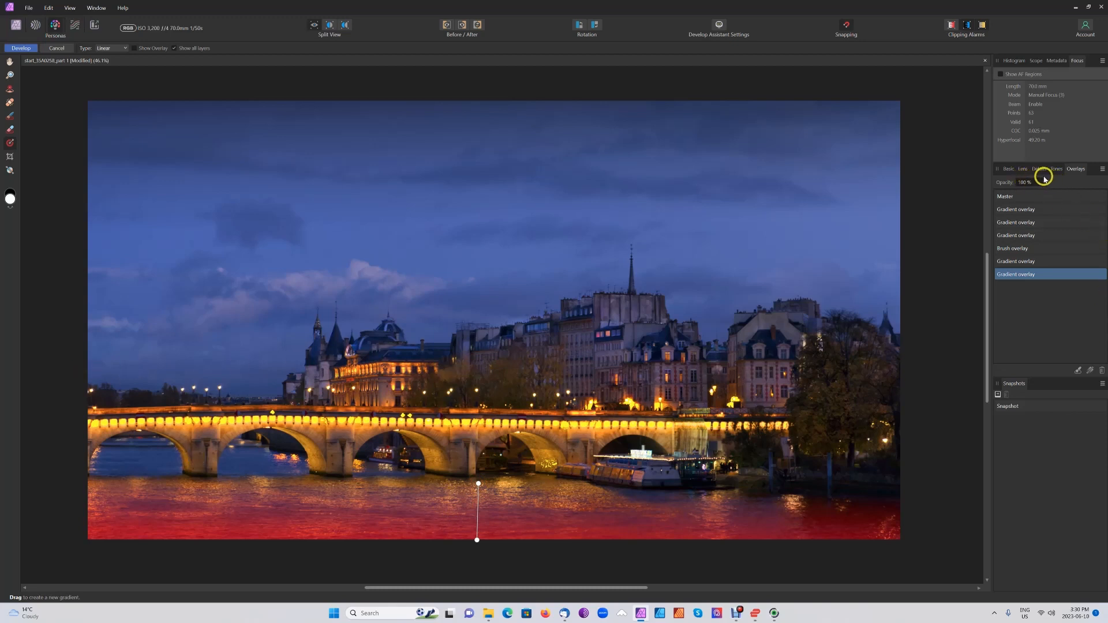
click(1010, 170)
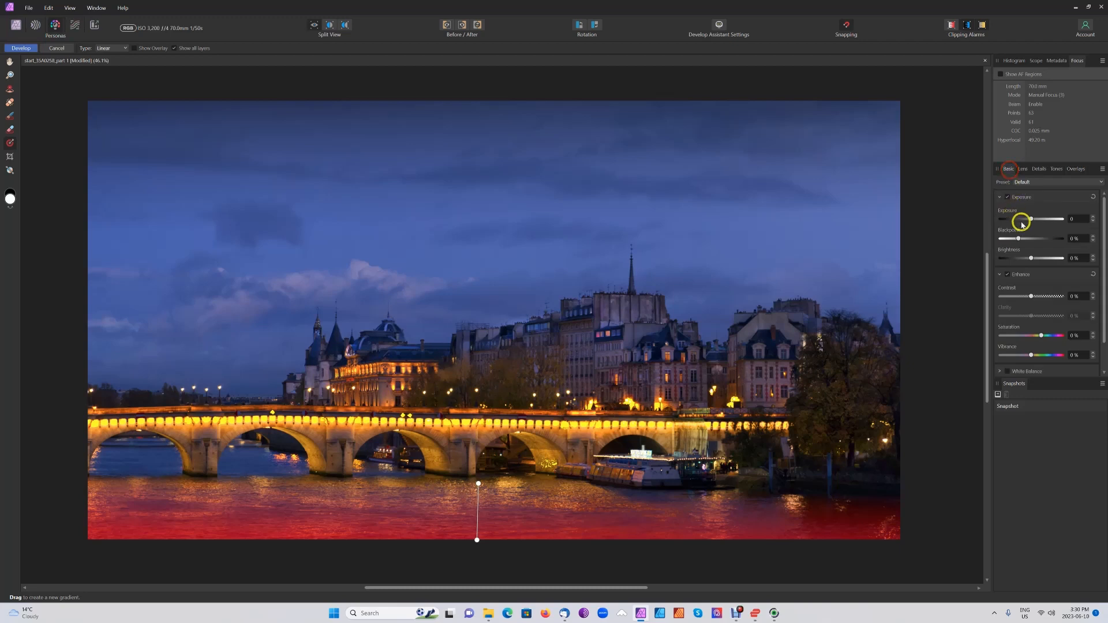
drag(1032, 219, 1037, 219)
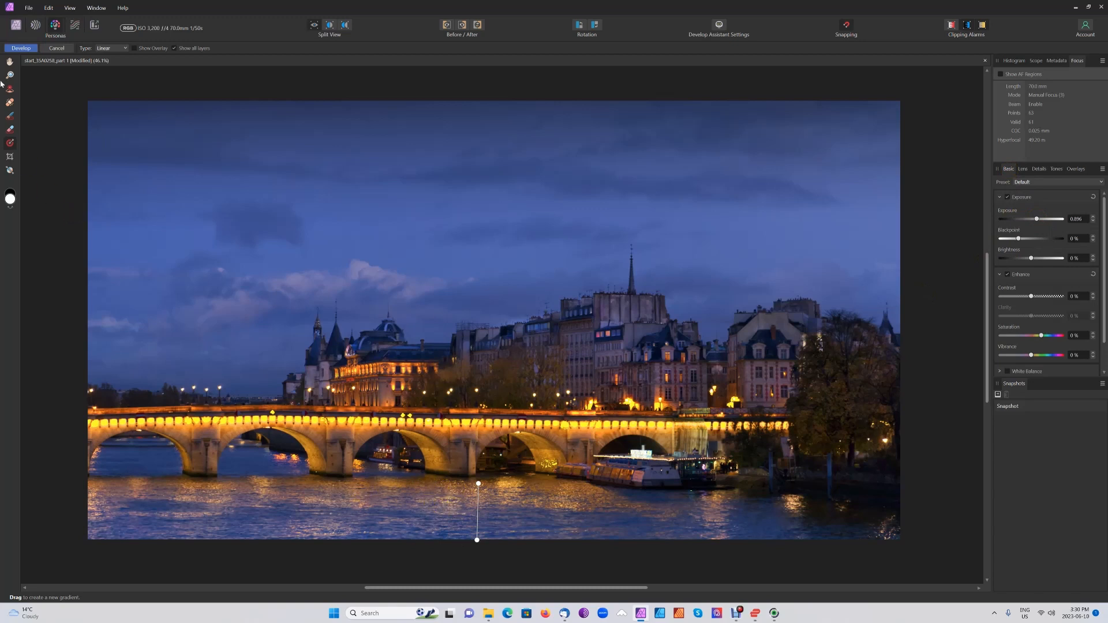
click(19, 48)
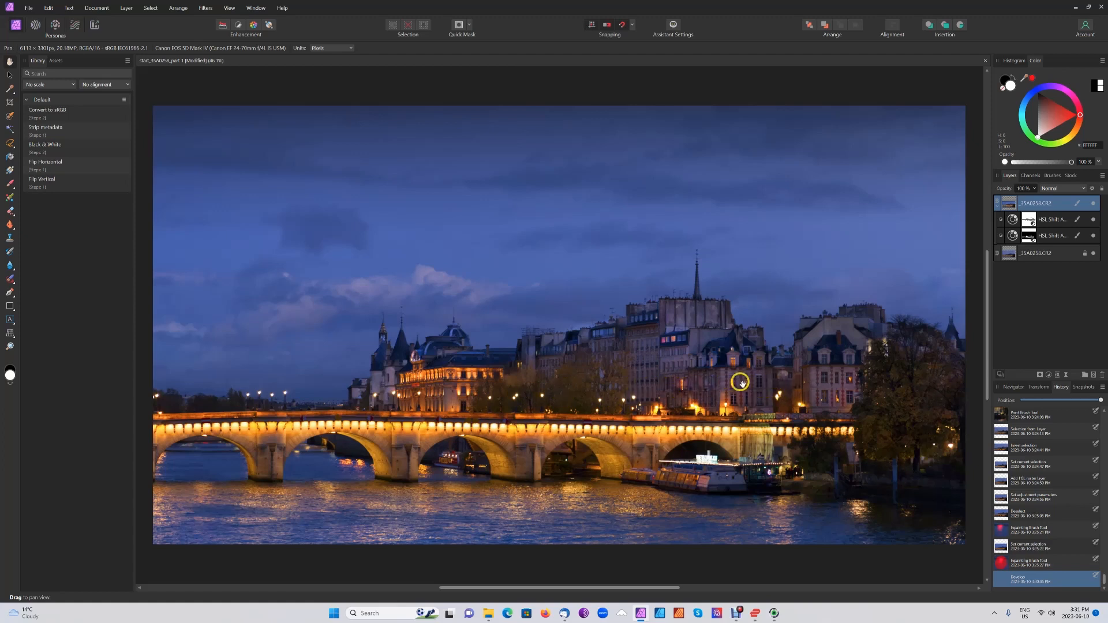
Add a Threshold adjustment and move it out of the photo layer to the top of the layer stack.
click(1048, 375)
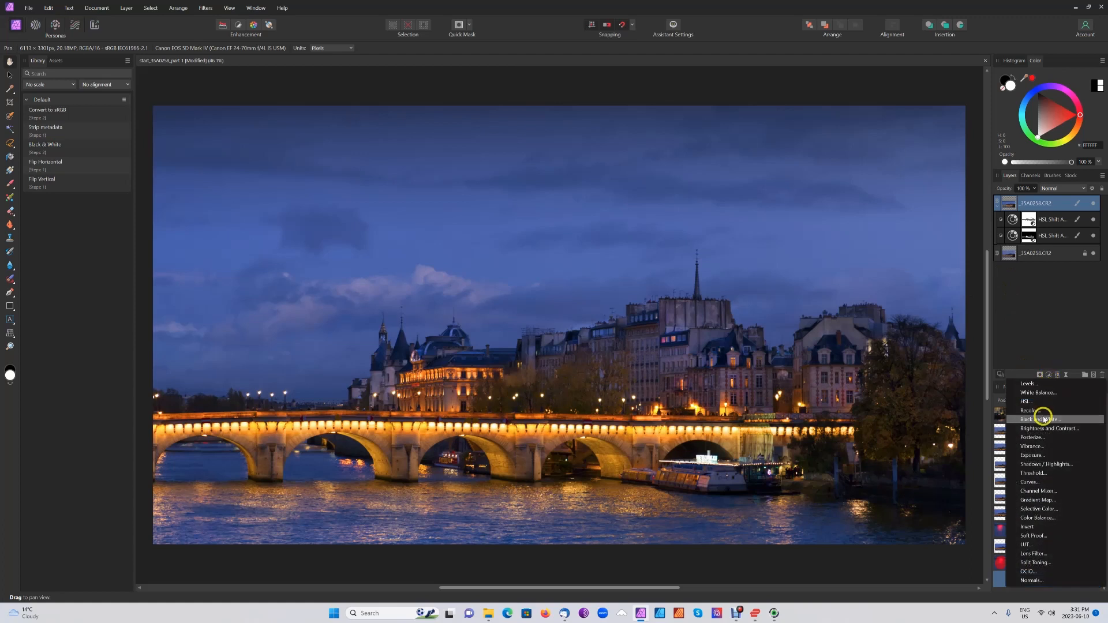
click(1033, 474)
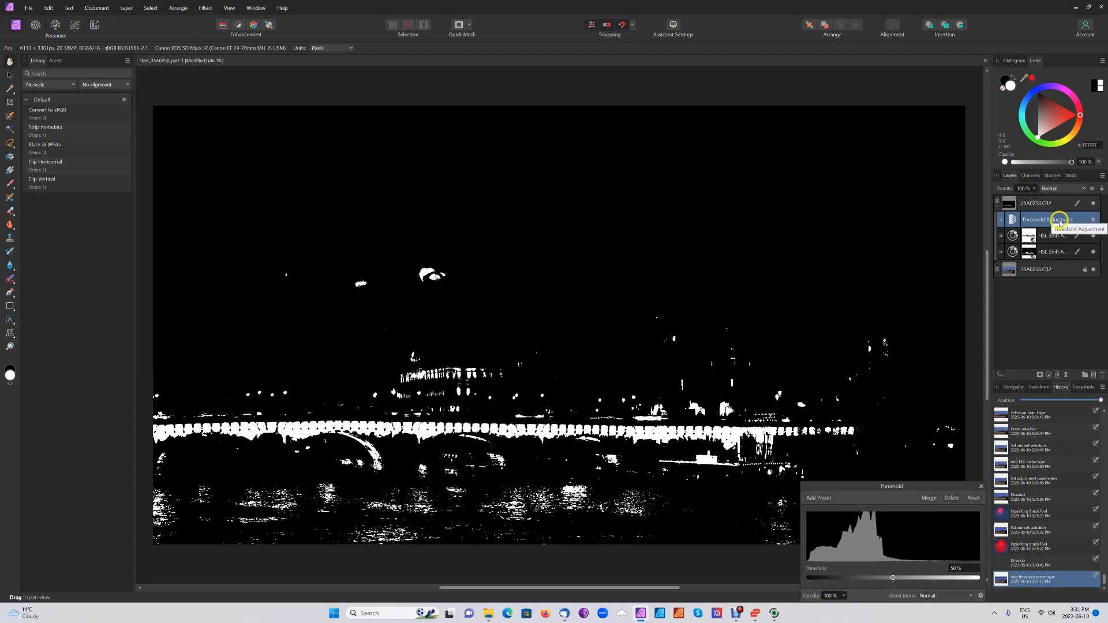
drag(1057, 220, 1054, 191)
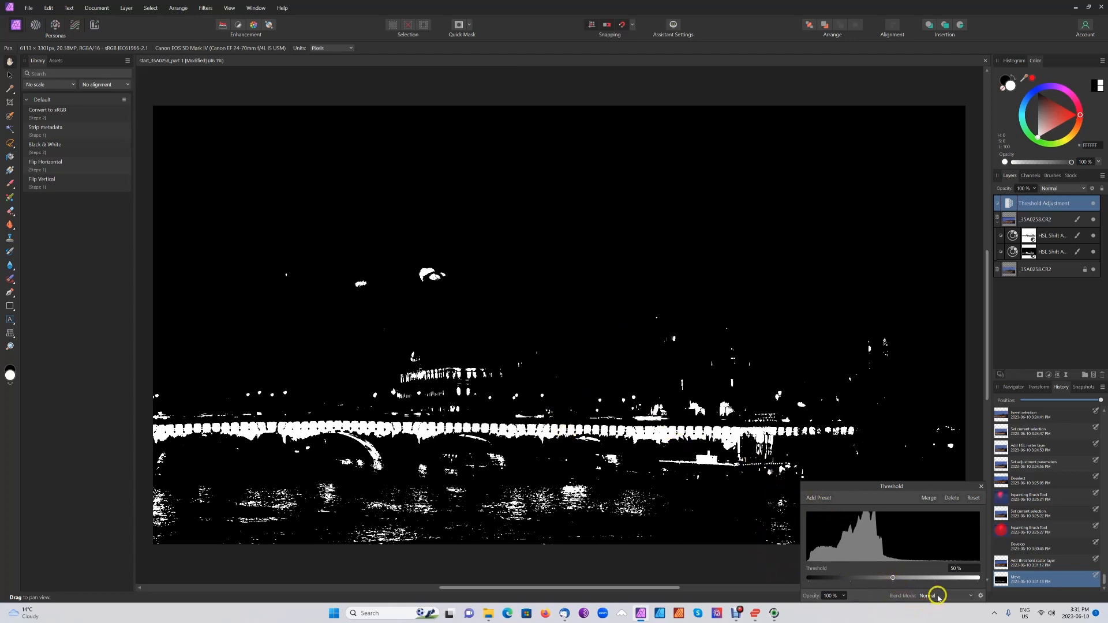
Lower the Threshold adjustment to 3% to isolate the darkest areas of the photo and close its settings.
drag(894, 579, 816, 578)
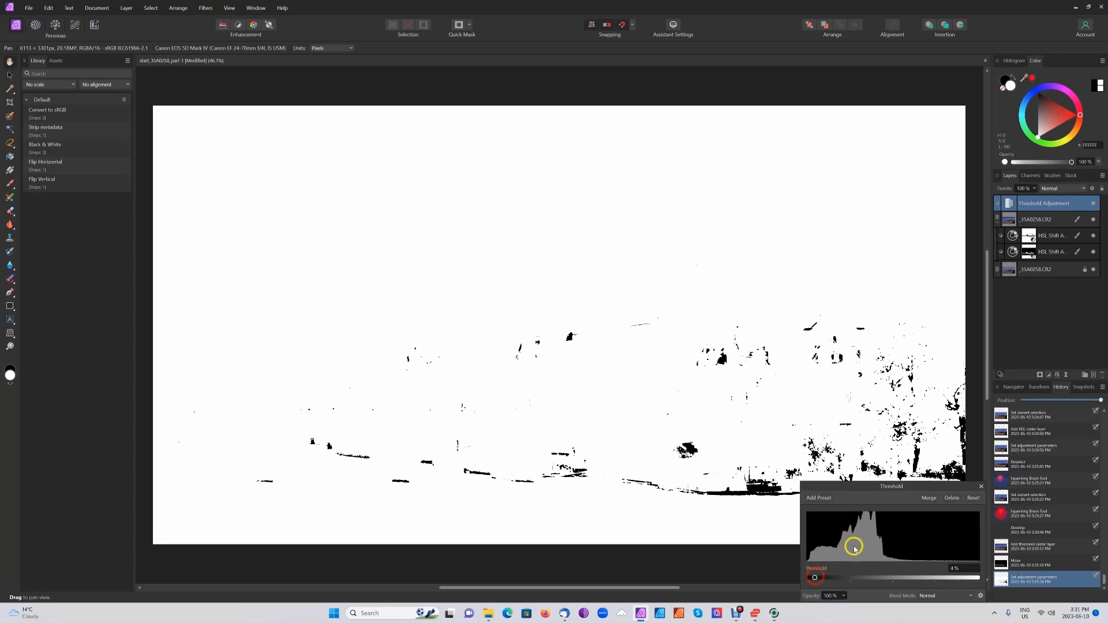
drag(929, 489, 250, 237)
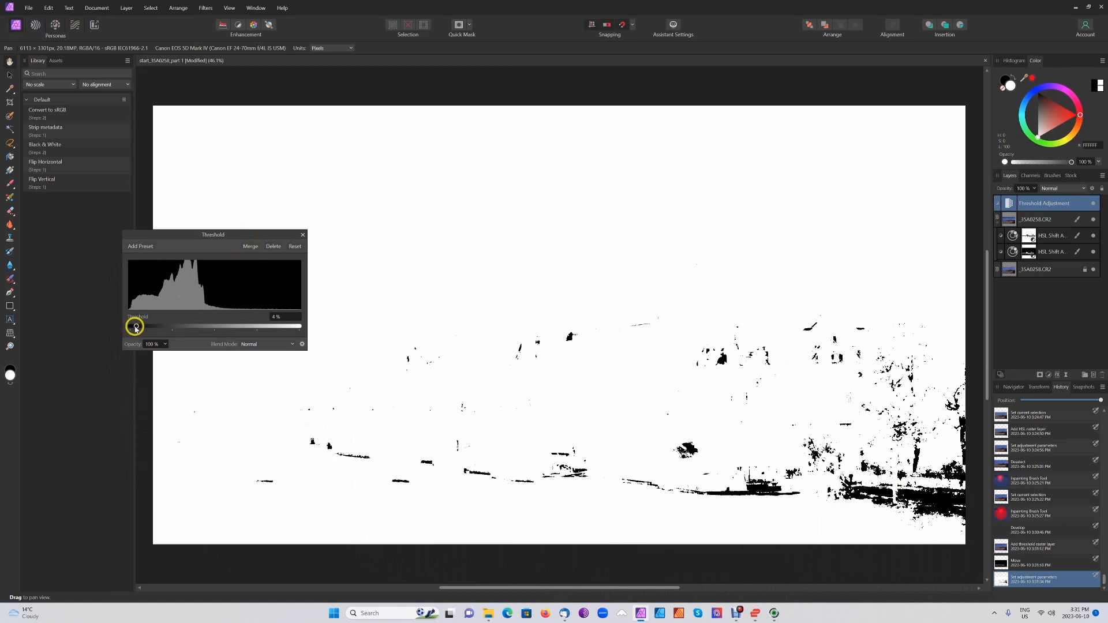
drag(137, 327, 134, 327)
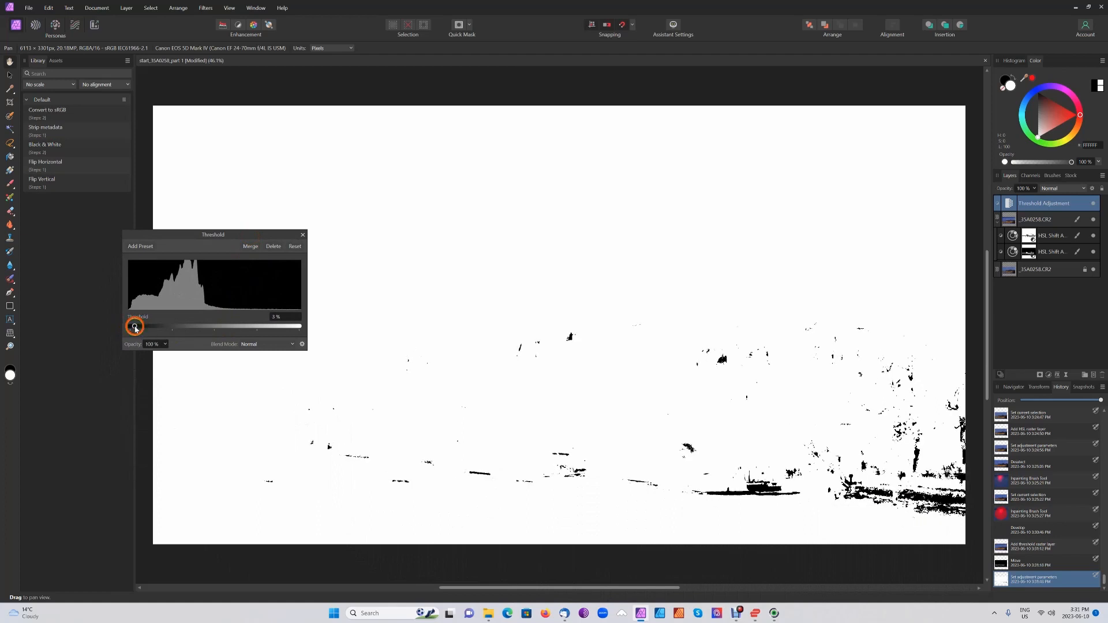
click(302, 234)
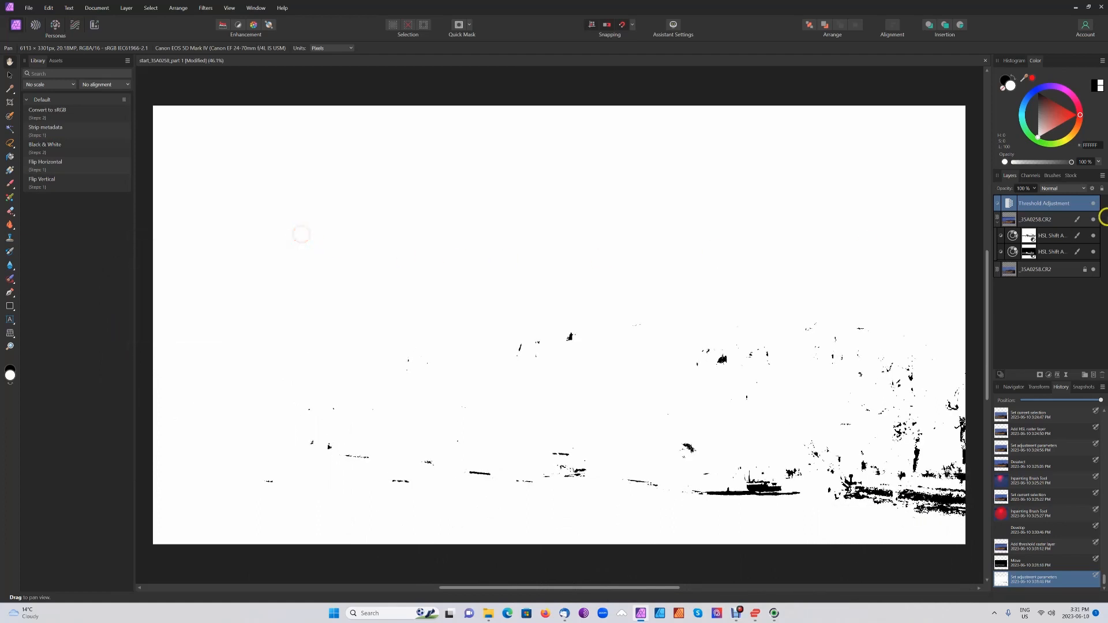
Rename the Threshold adjustment layer "blackpoint" and hide it, returning to the upper photo layer.
double_click(1026, 205)
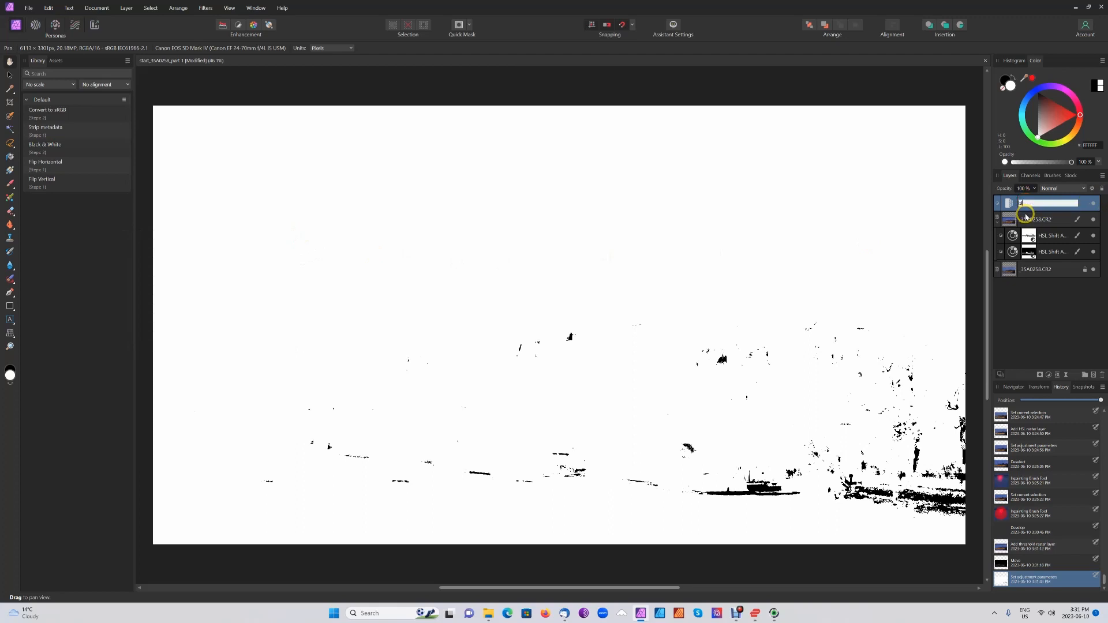
text(blackp)
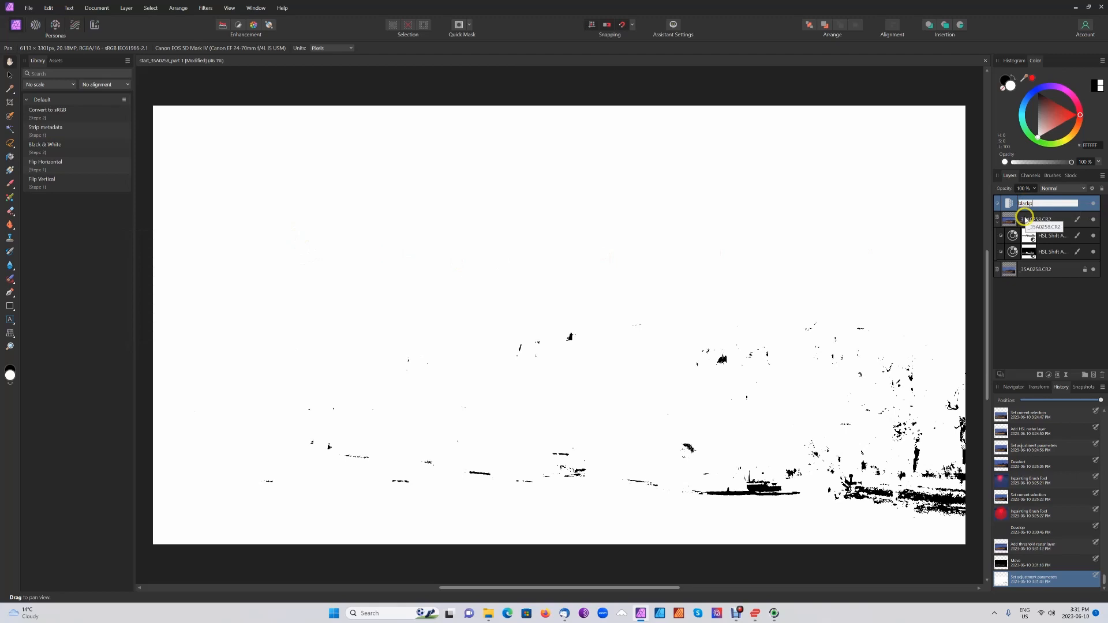
text(oint)
key(Return)
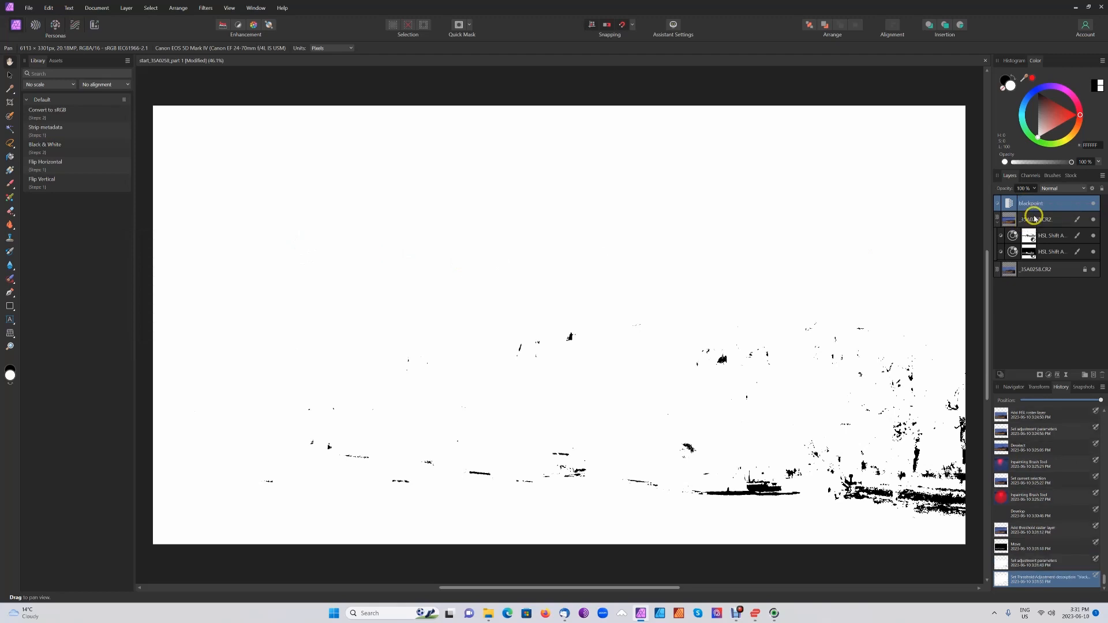
click(1095, 204)
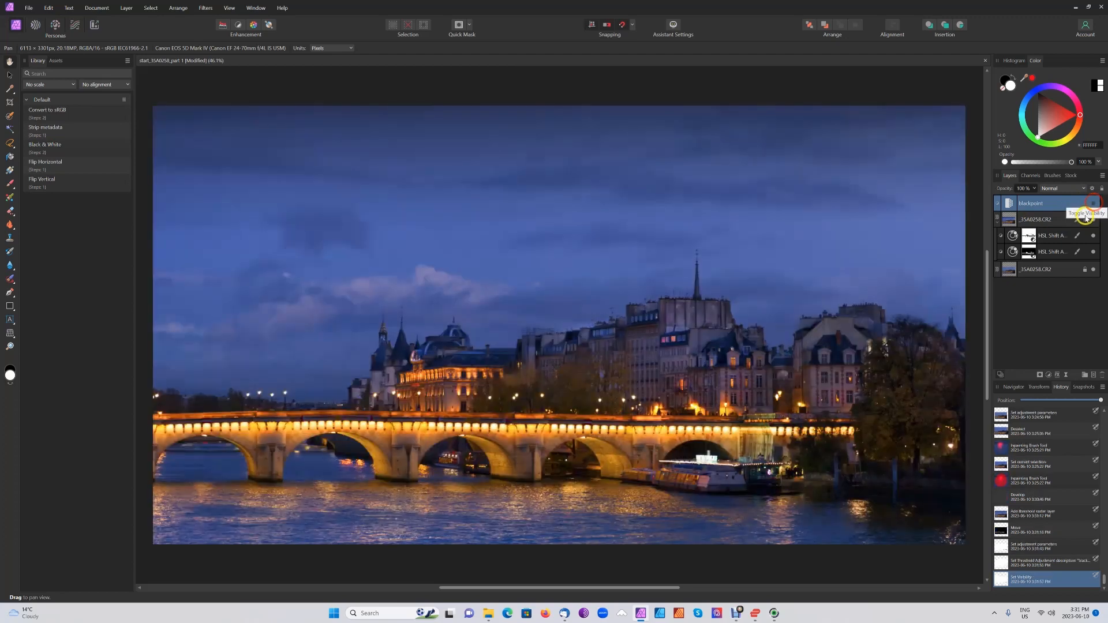
click(1042, 220)
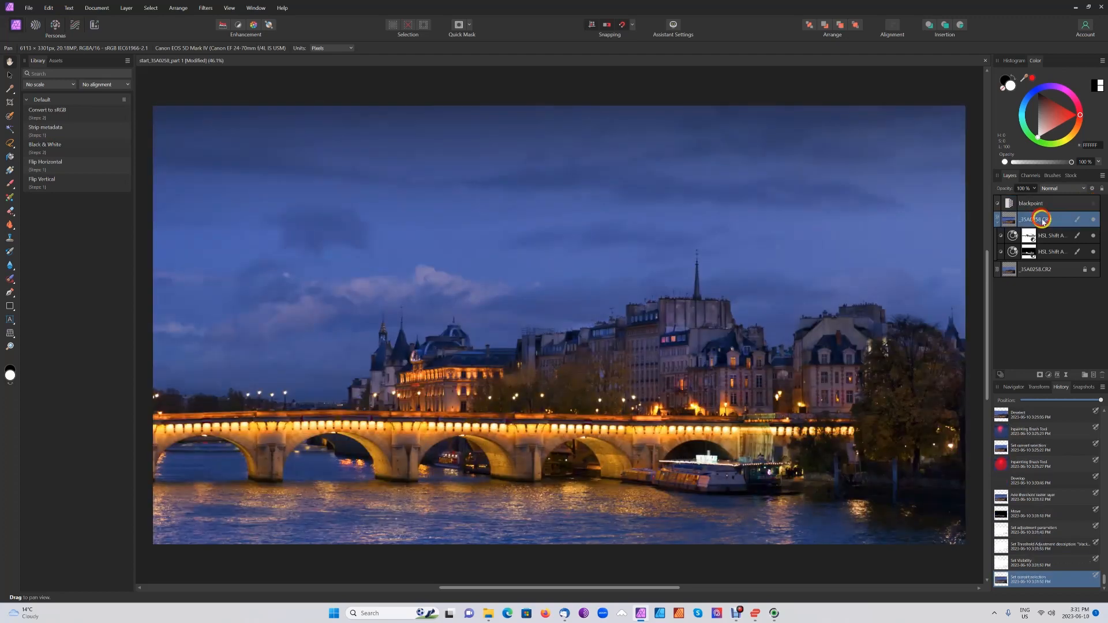
Add a second Threshold adjustment to the photo layer, raise it to 98% to isolate the brightest areas, and close its settings.
click(1050, 375)
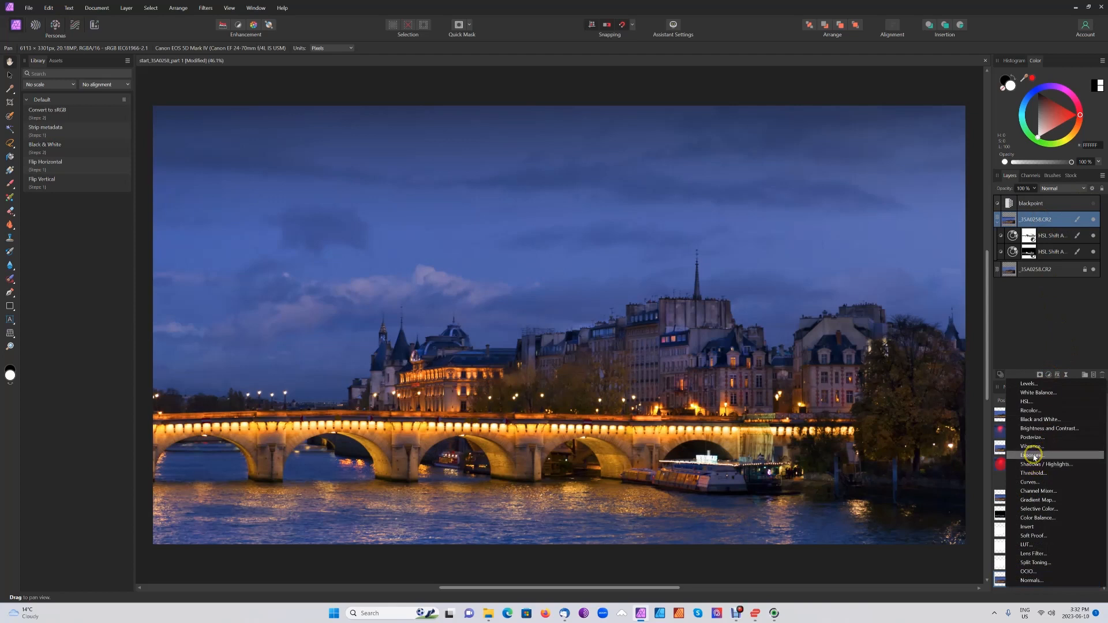
click(1033, 473)
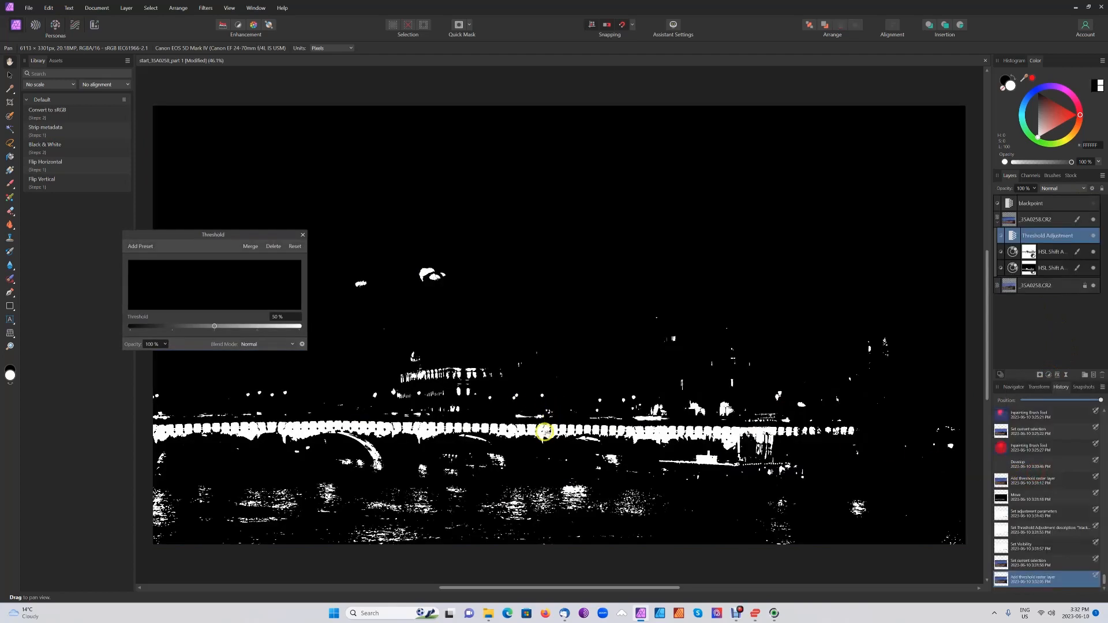
drag(214, 326, 297, 332)
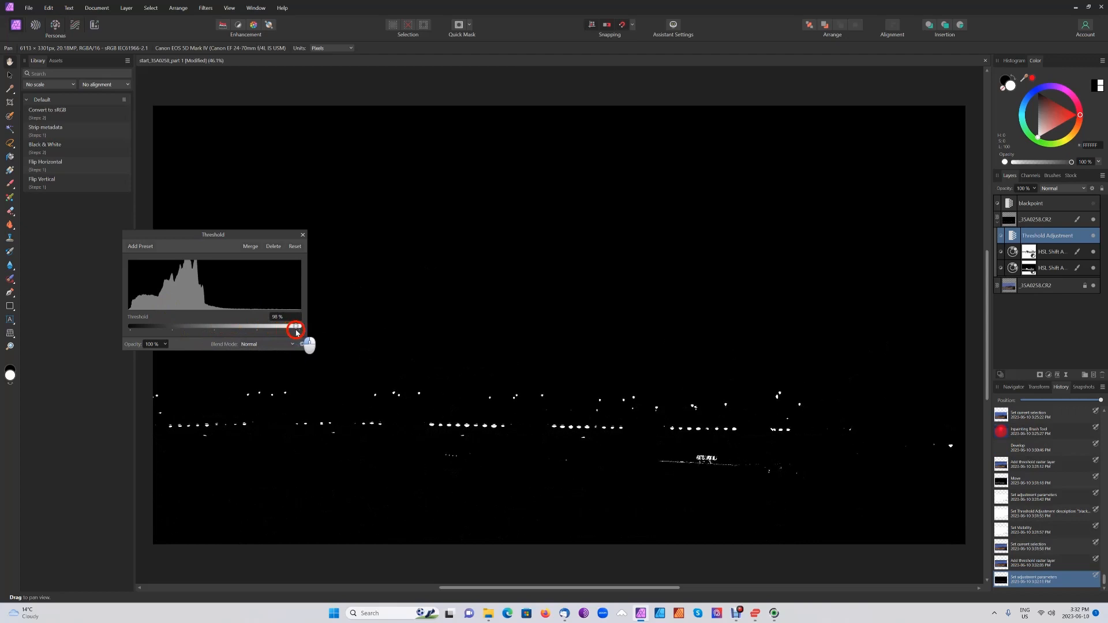
click(303, 236)
Move the new Threshold adjustment to the top of the layer stack as a hidden layer named "whitepoint", returning to the upper photo layer.
drag(1028, 236, 1042, 206)
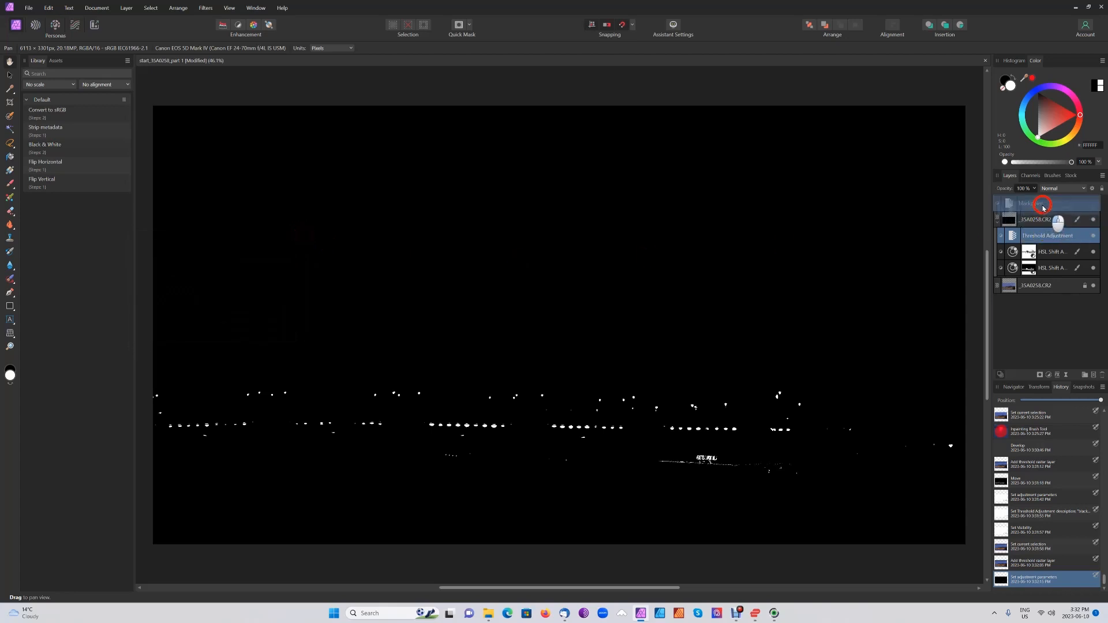
drag(1042, 207, 1043, 206)
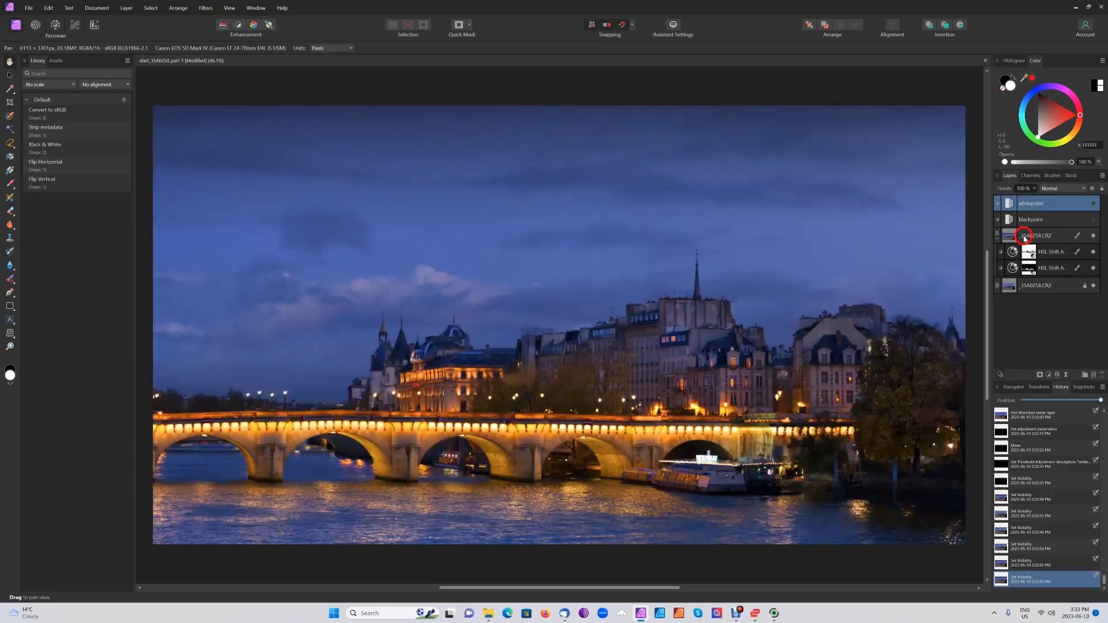
click(1032, 236)
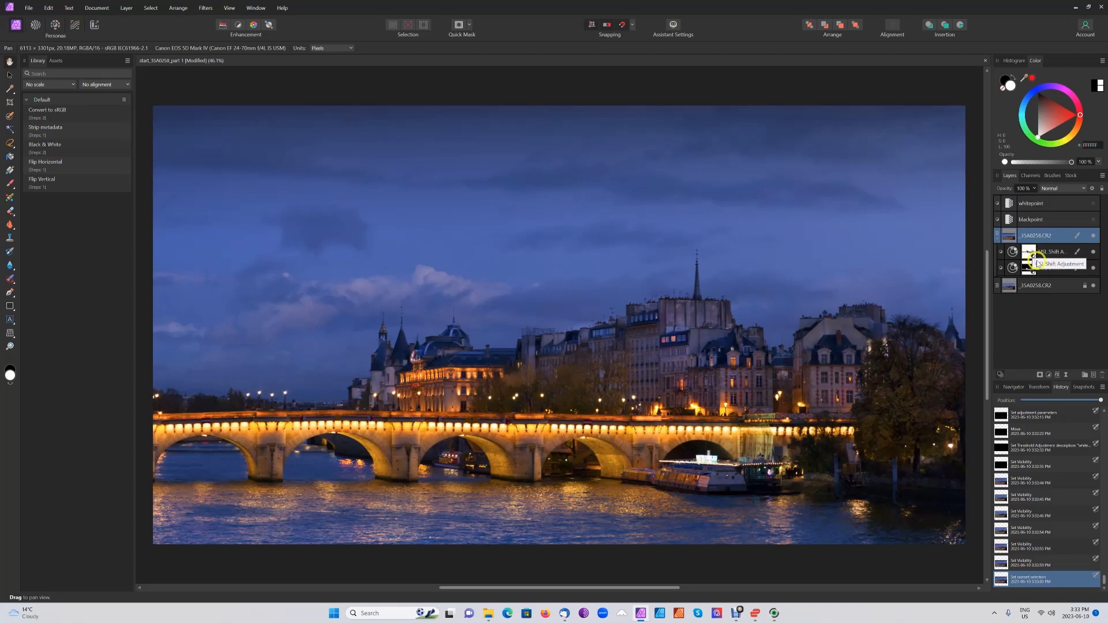
click(1031, 271)
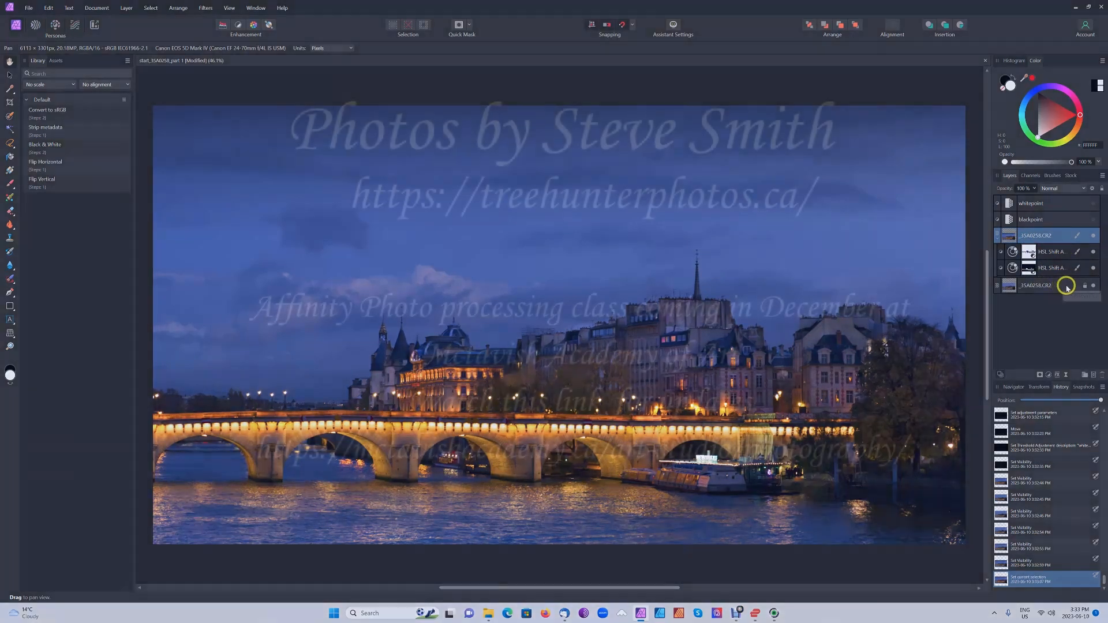
click(1093, 269)
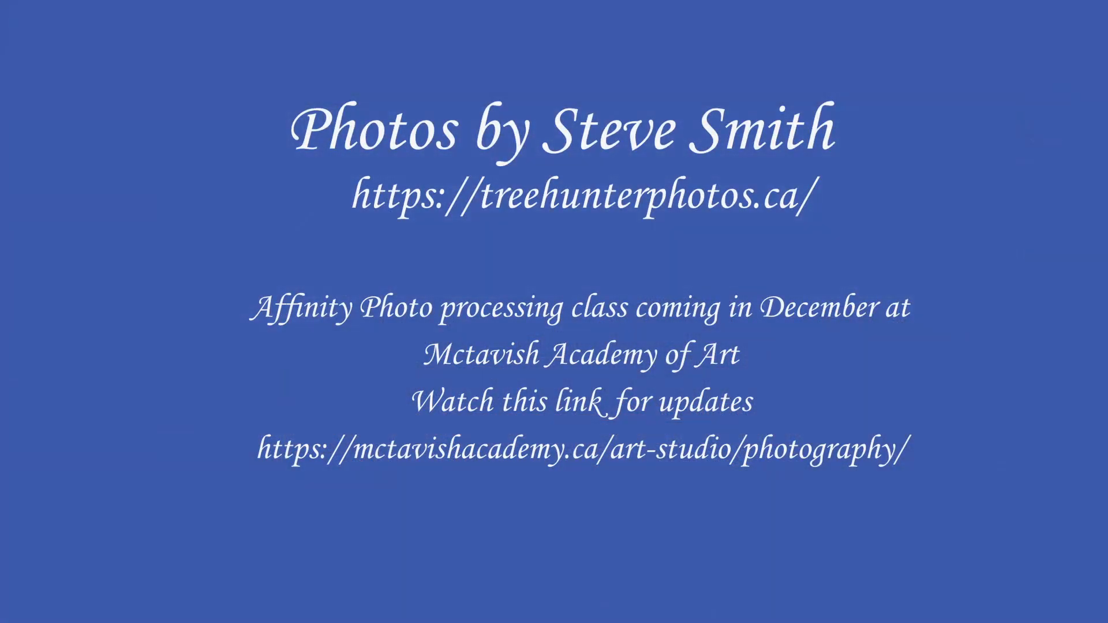